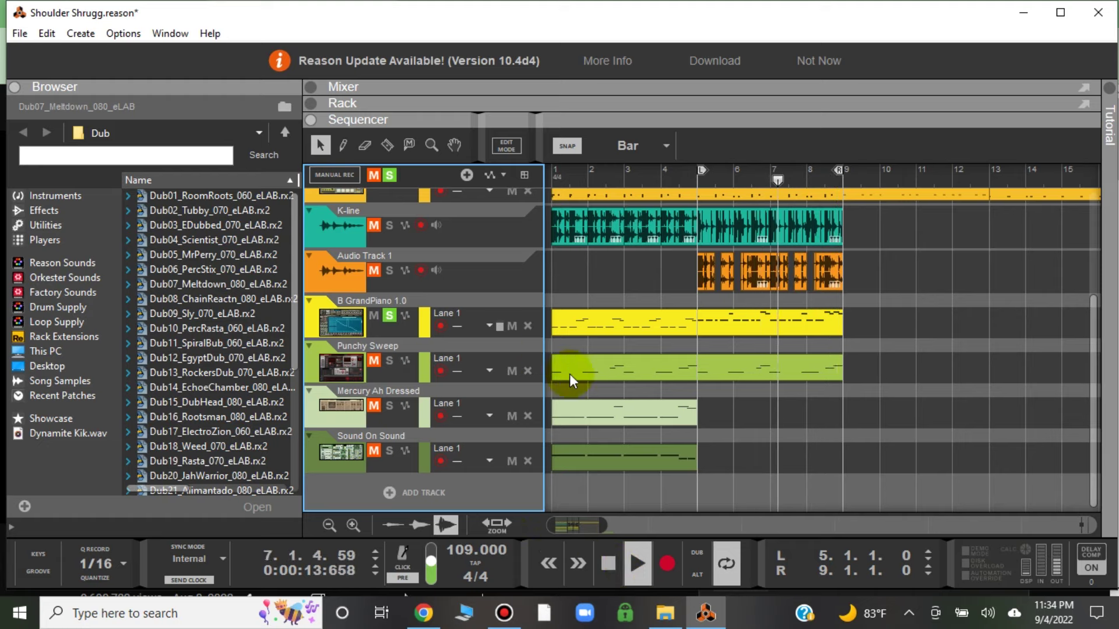
Stop playback, turn off solo on the B GrandPiano 1.0 track and restart the song from the beginning.
{"action": "left_click", "coordinate": [609, 564]}
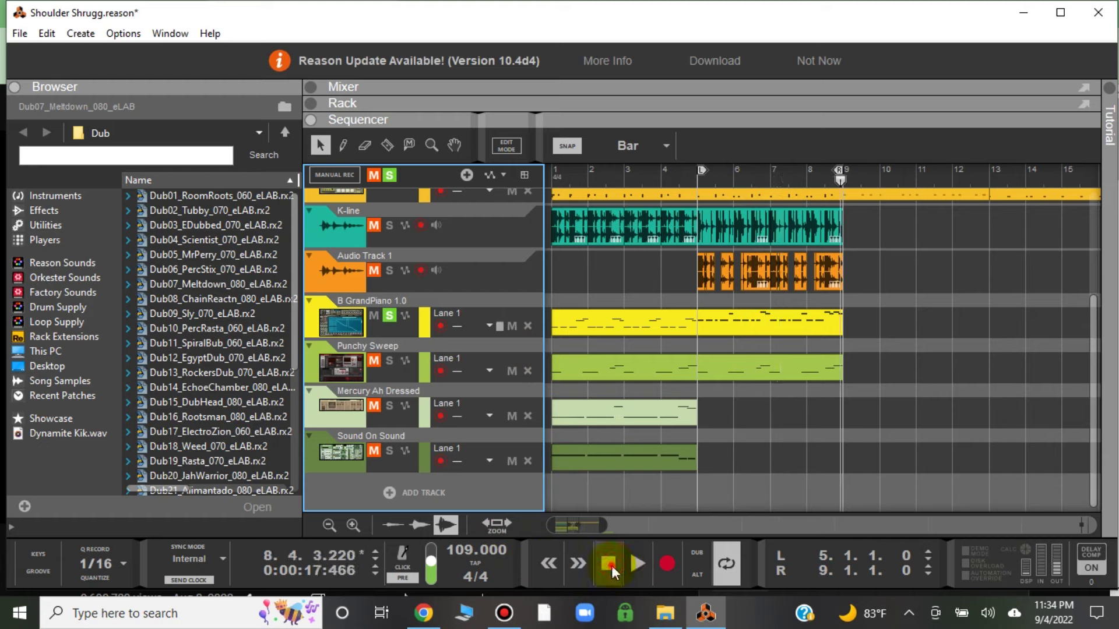
{"action": "left_click", "coordinate": [609, 564]}
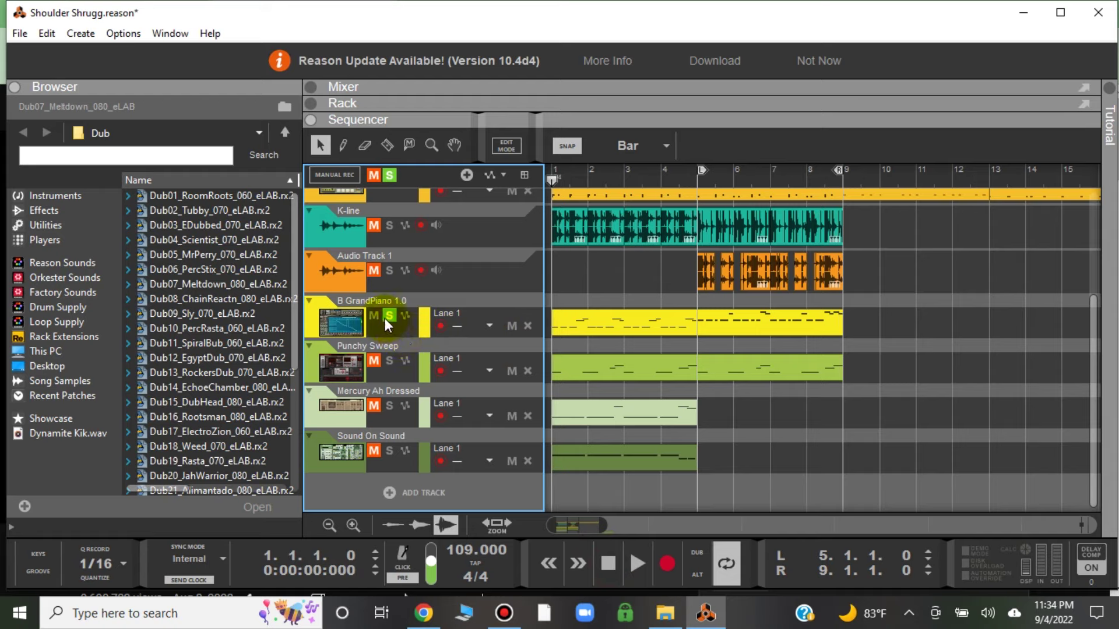
{"action": "left_click", "coordinate": [386, 317]}
{"action": "left_click", "coordinate": [630, 554]}
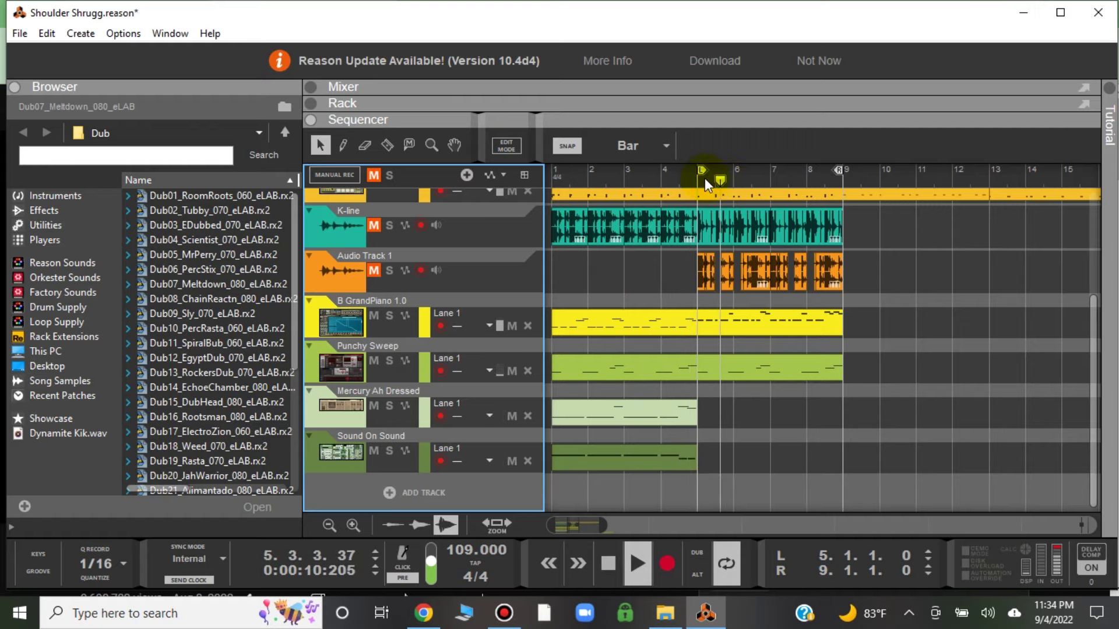
Switch to Chrome, load the bookmarked Canva youtube thumbnail templates and go to the Canva home page.
{"action": "left_click", "coordinate": [1017, 16]}
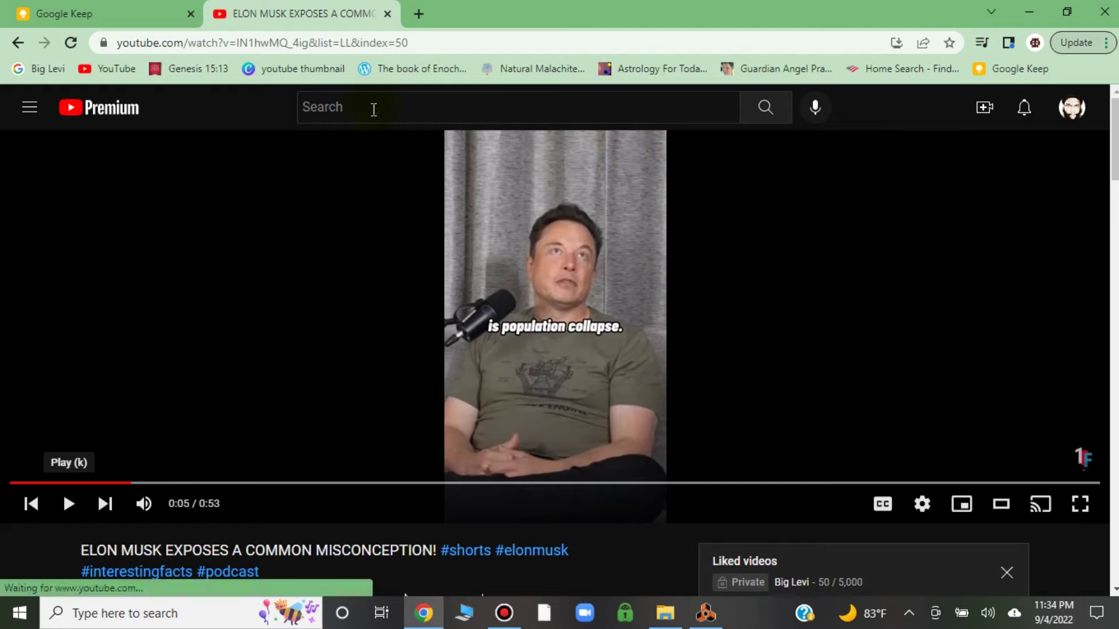
{"action": "left_click", "coordinate": [288, 68]}
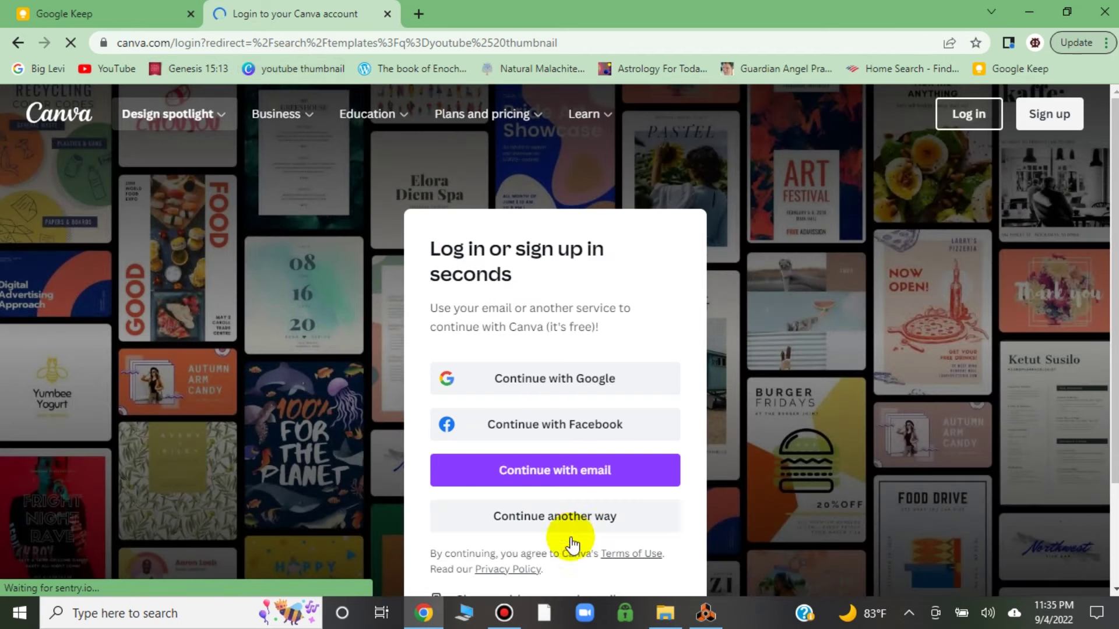
{"action": "left_click", "coordinate": [503, 612]}
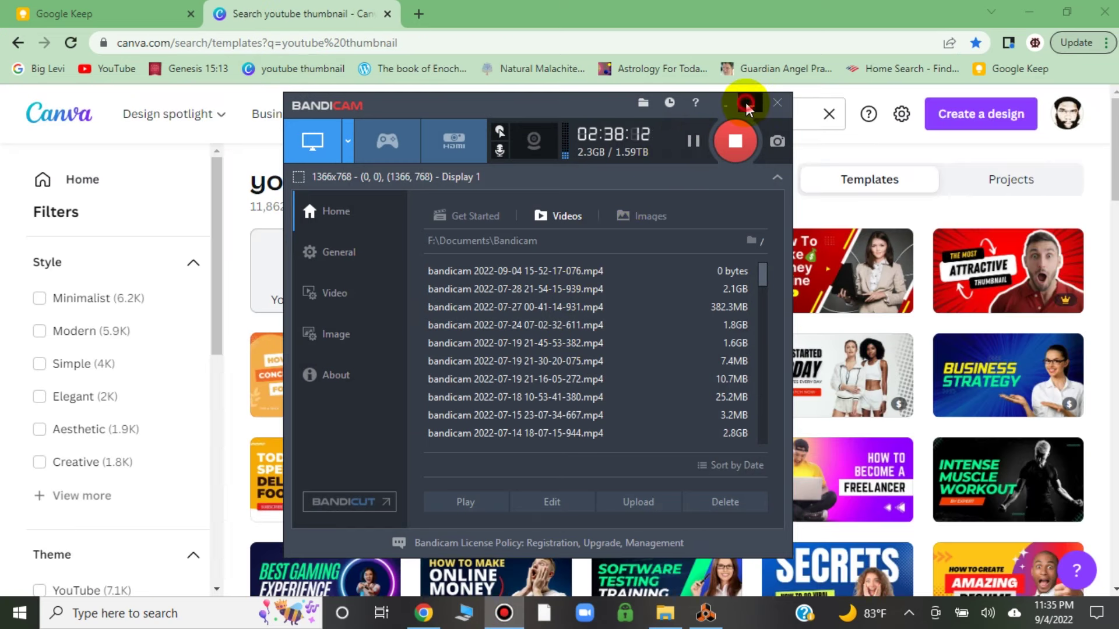
{"action": "left_click", "coordinate": [747, 105]}
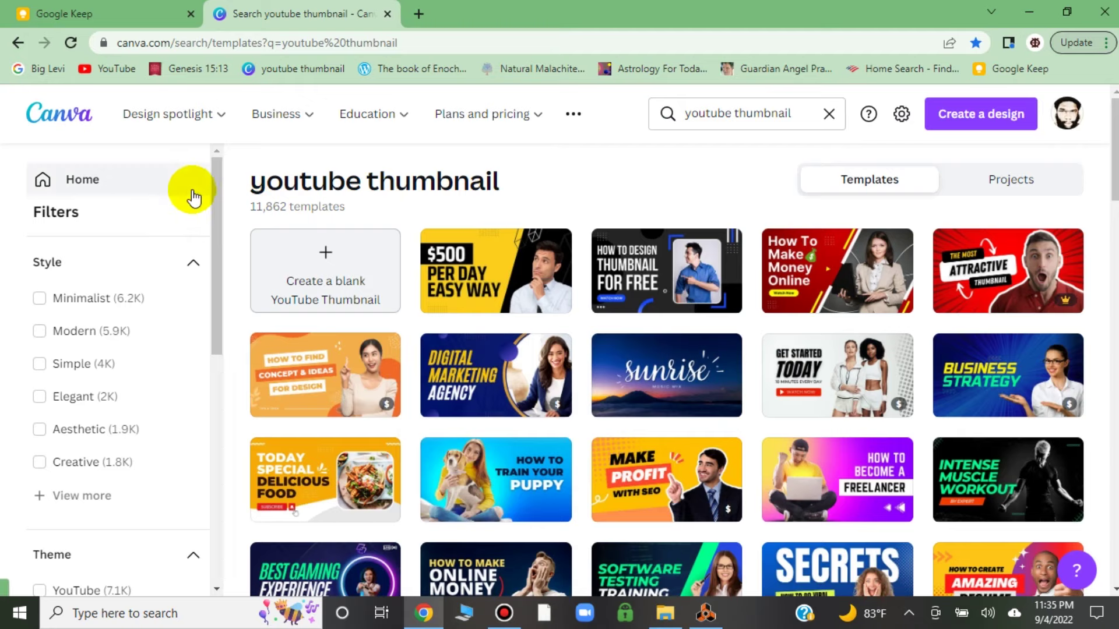
{"action": "left_click", "coordinate": [81, 180]}
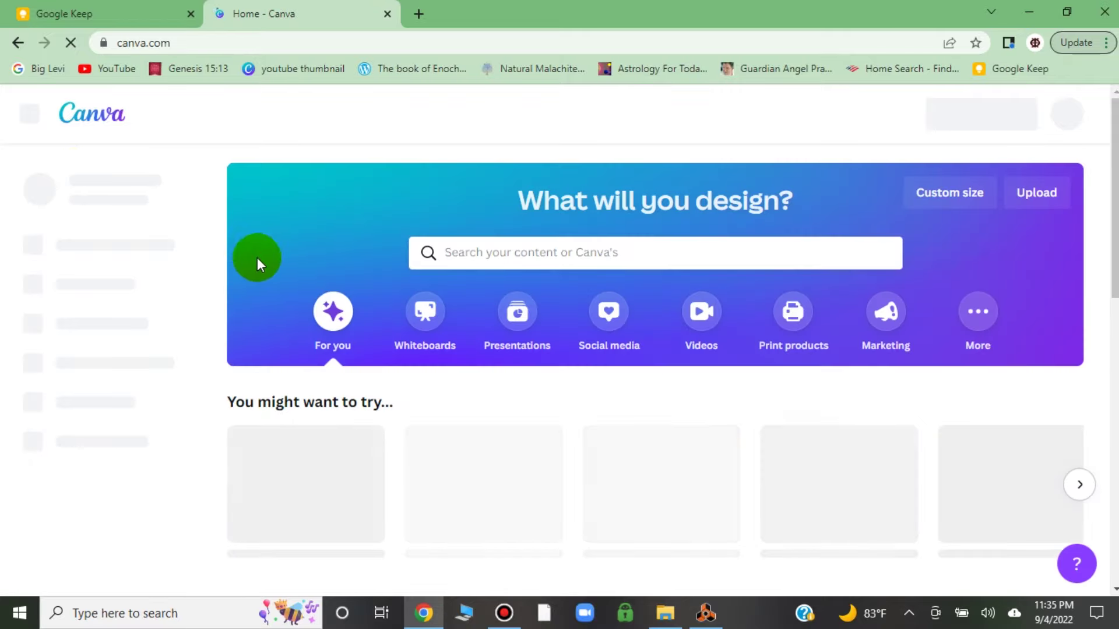
Switch to Reason and set the sequencer loop to run from bar 1 to bar 5.
{"action": "left_click", "coordinate": [705, 612]}
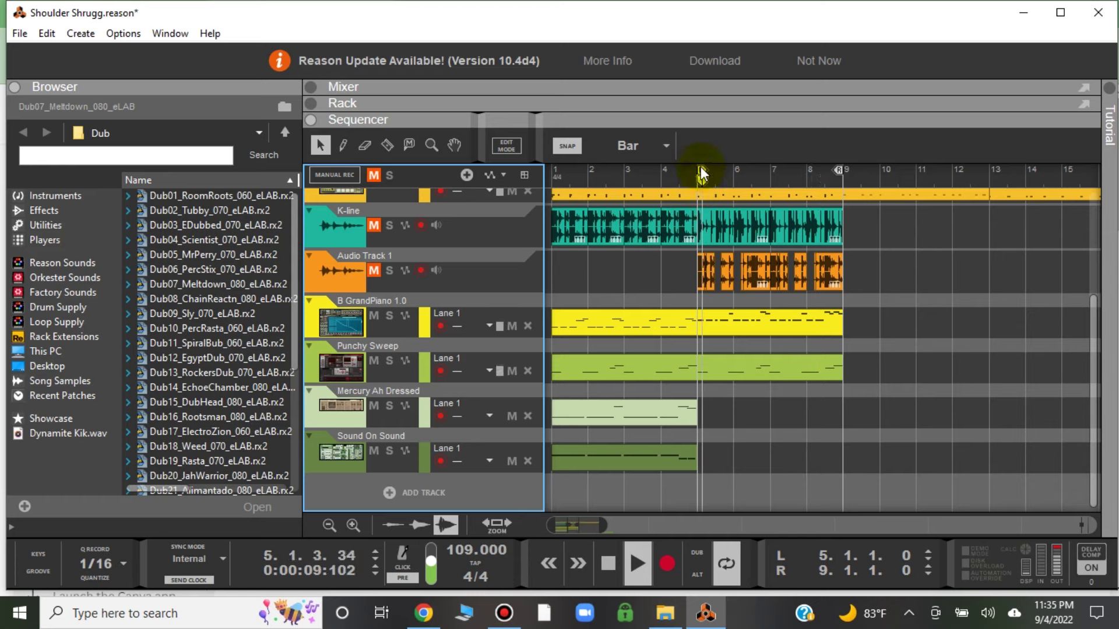
{"action": "left_click_drag", "start_coordinate": [702, 169], "coordinate": [526, 178]}
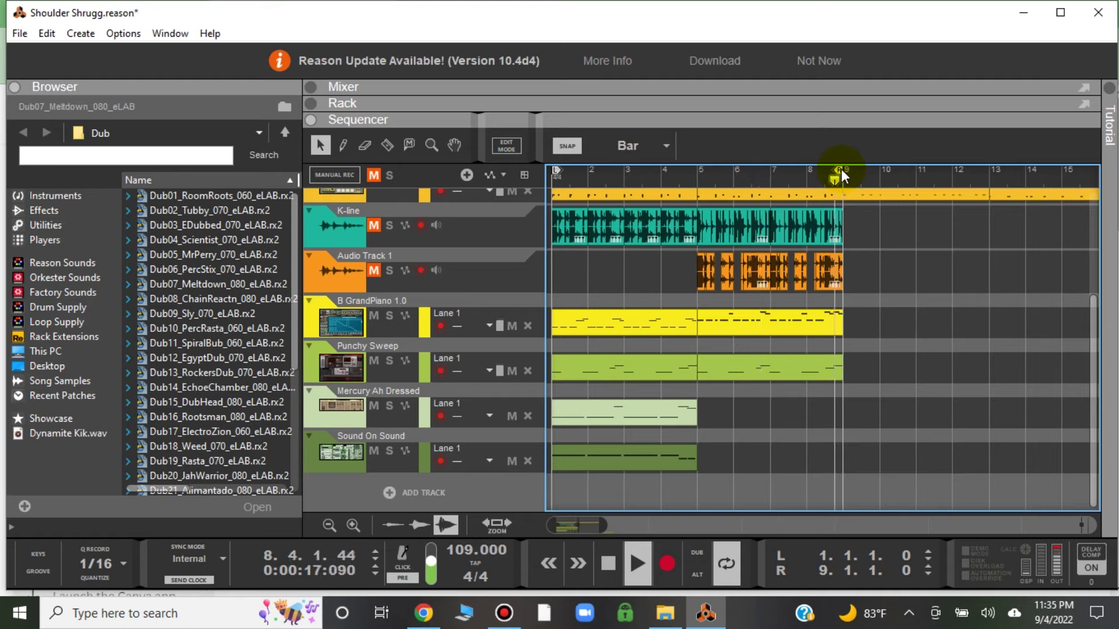
{"action": "left_click_drag", "start_coordinate": [841, 169], "coordinate": [694, 200]}
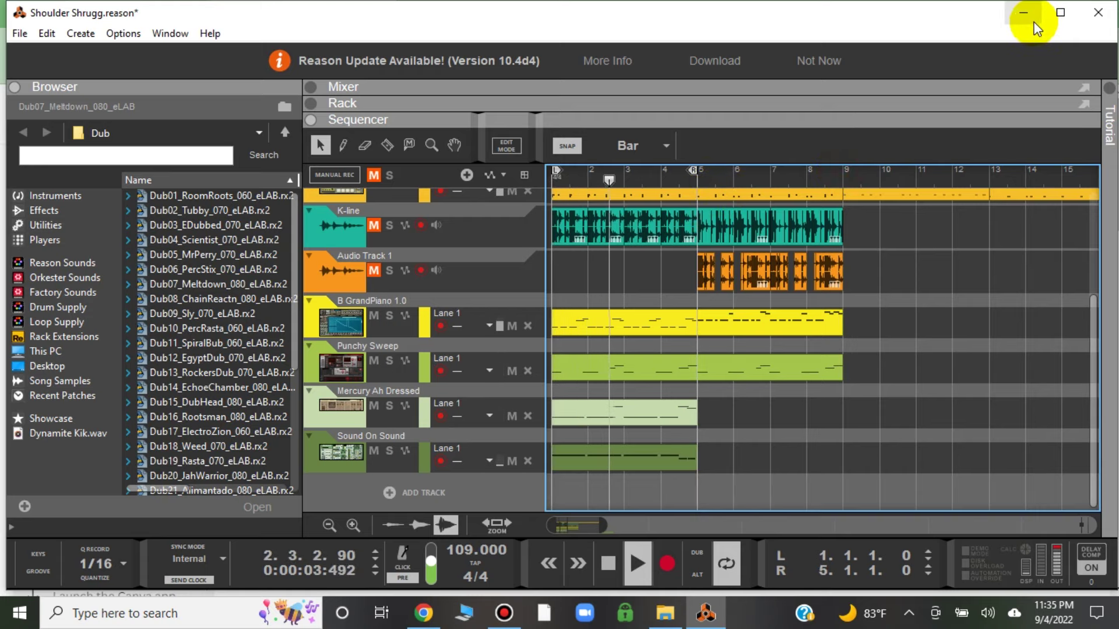
Switch back to Chrome and open the last Canva design, AKENTUCKY, for editing.
{"action": "left_click", "coordinate": [1024, 13]}
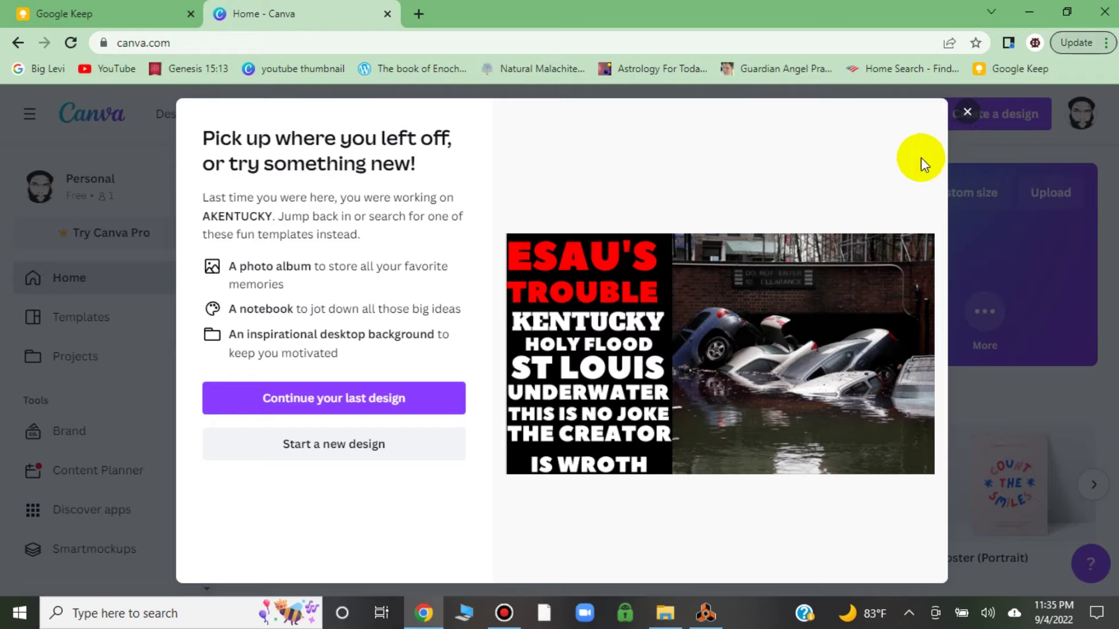
{"action": "left_click", "coordinate": [419, 417]}
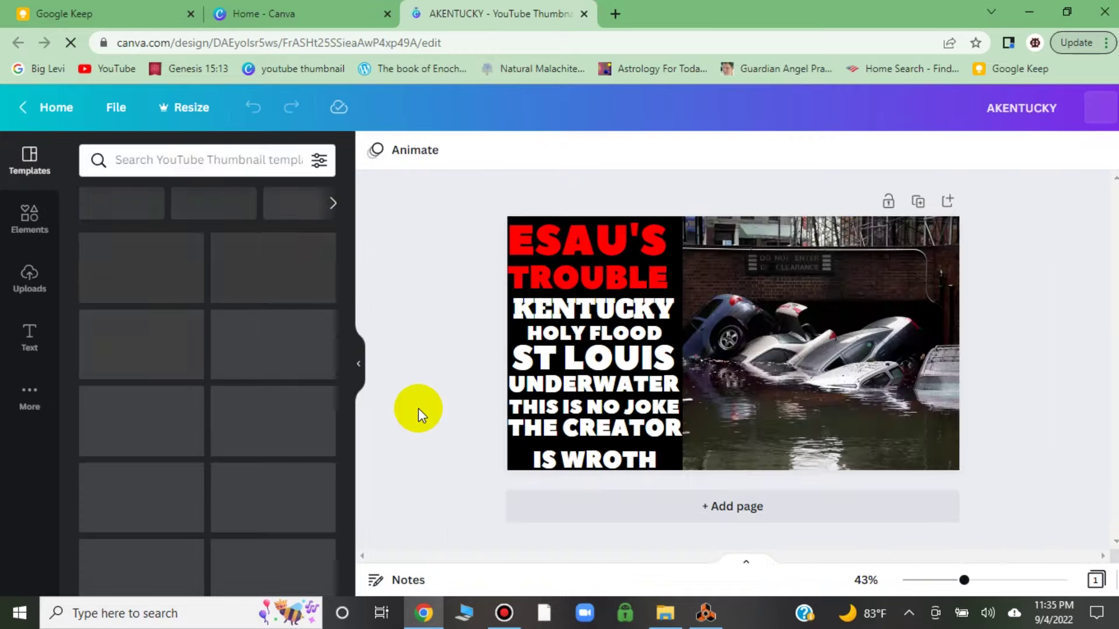
Open Google in a new browser tab and run an image search for "california weed wildfire".
{"action": "left_click", "coordinate": [615, 13]}
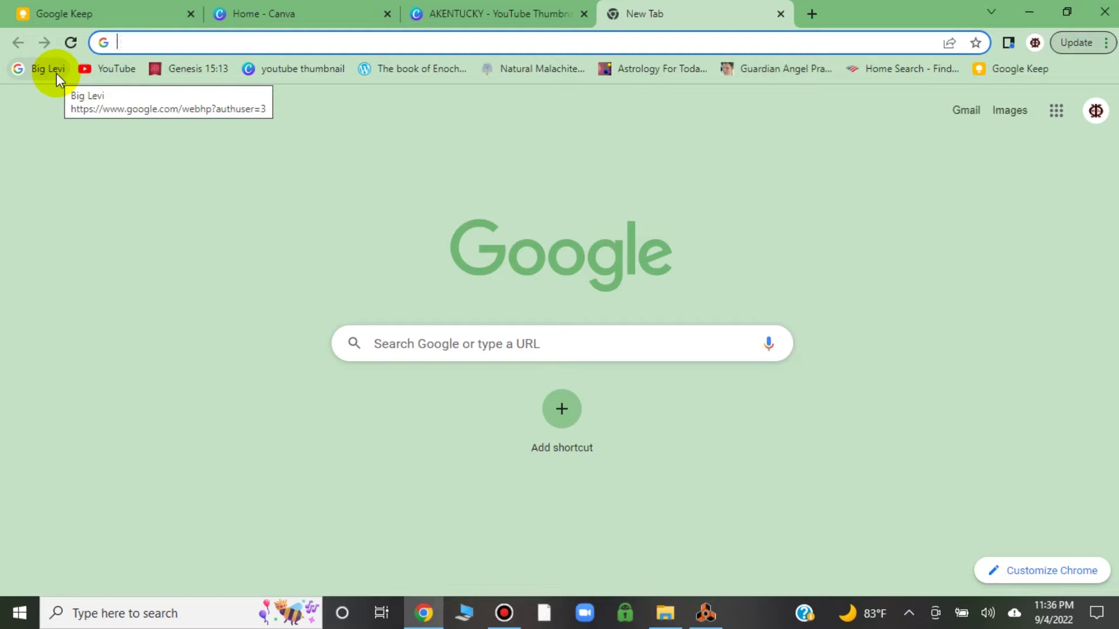
{"action": "left_click", "coordinate": [44, 68]}
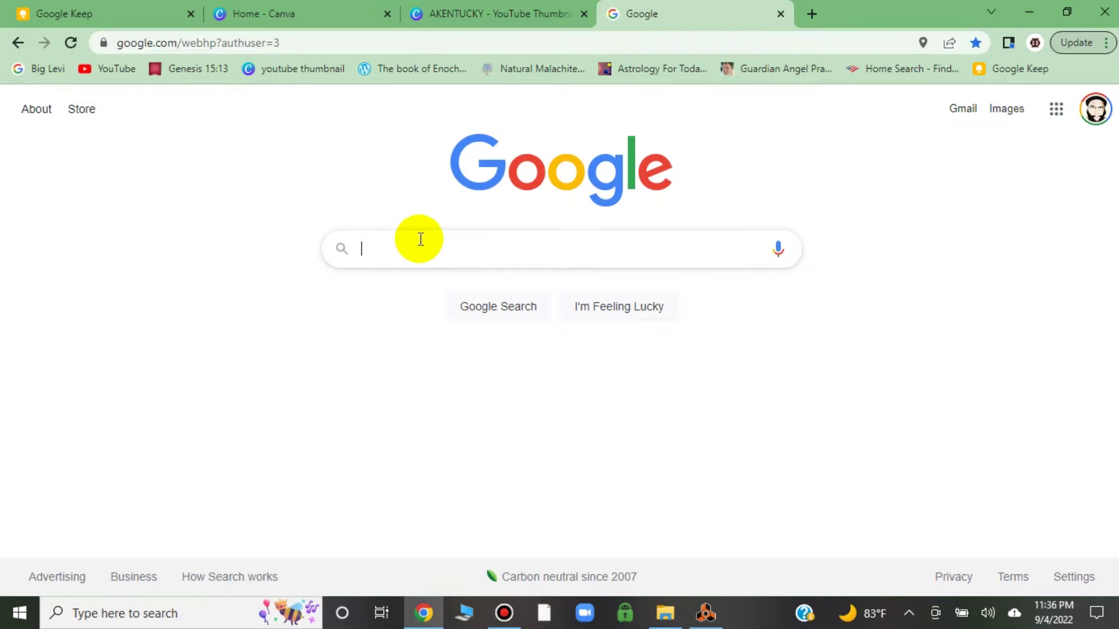
{"action": "type", "text": "ca"}
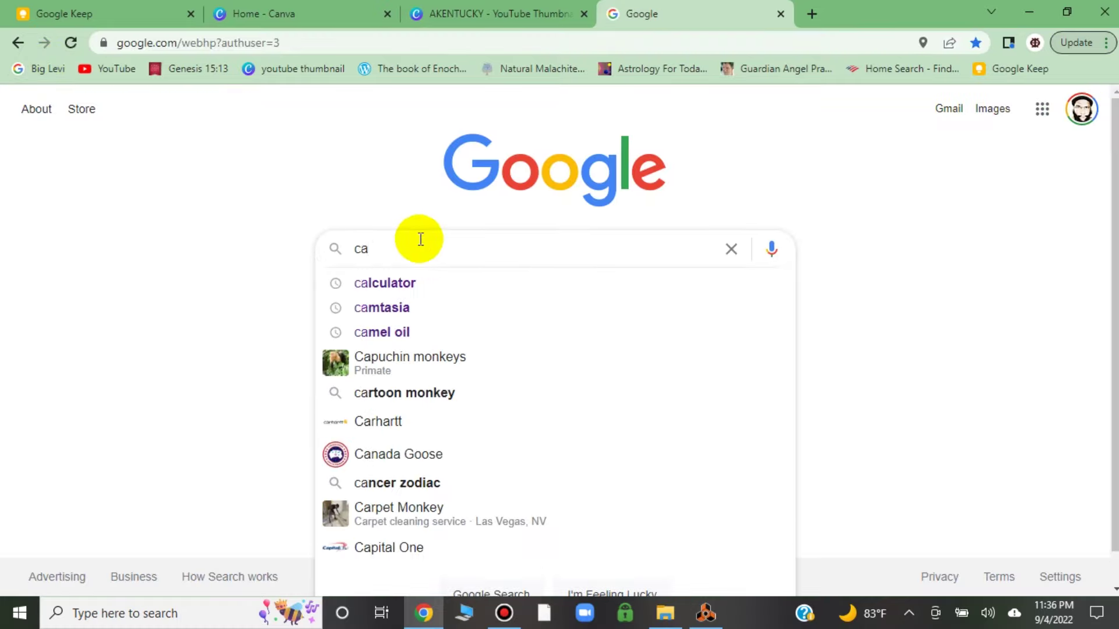
{"action": "type", "text": "li"}
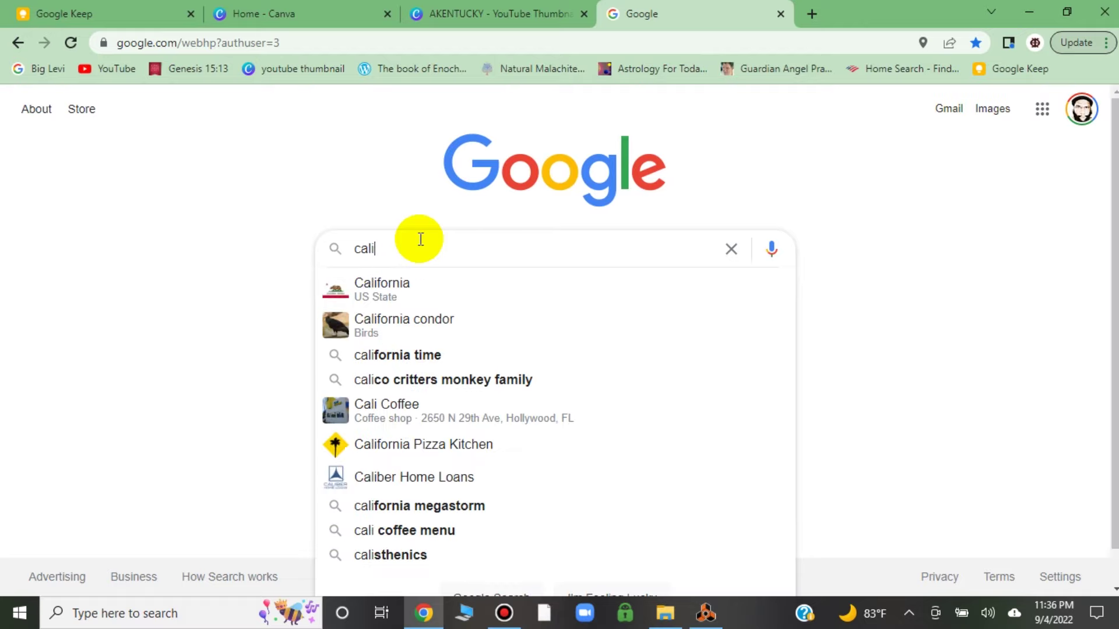
{"action": "key", "text": "Down"}
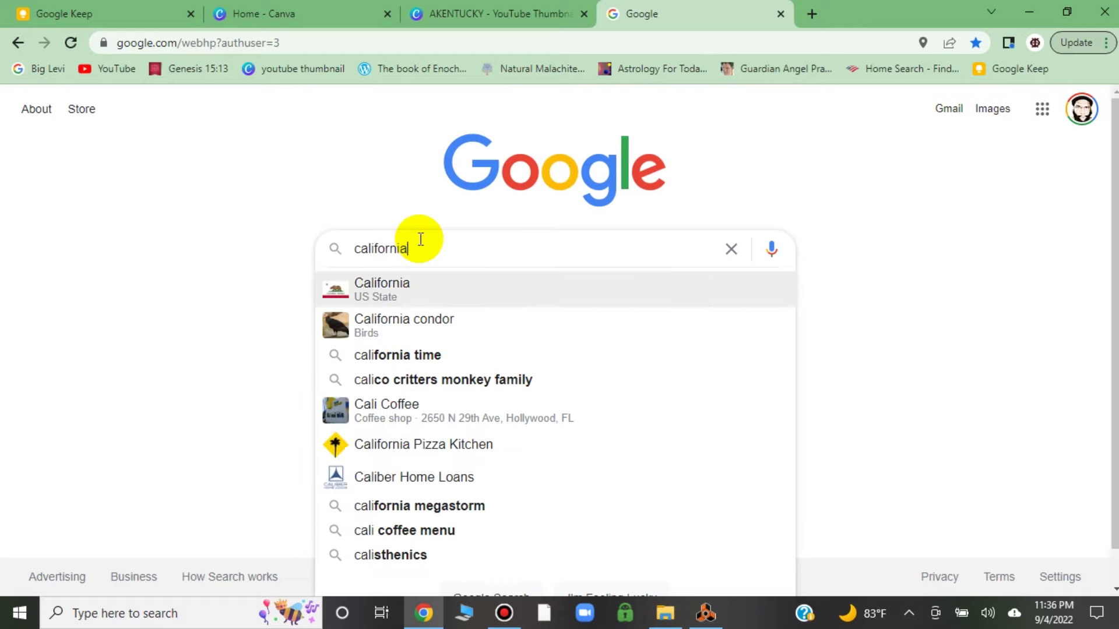
{"action": "type", "text": "weed "}
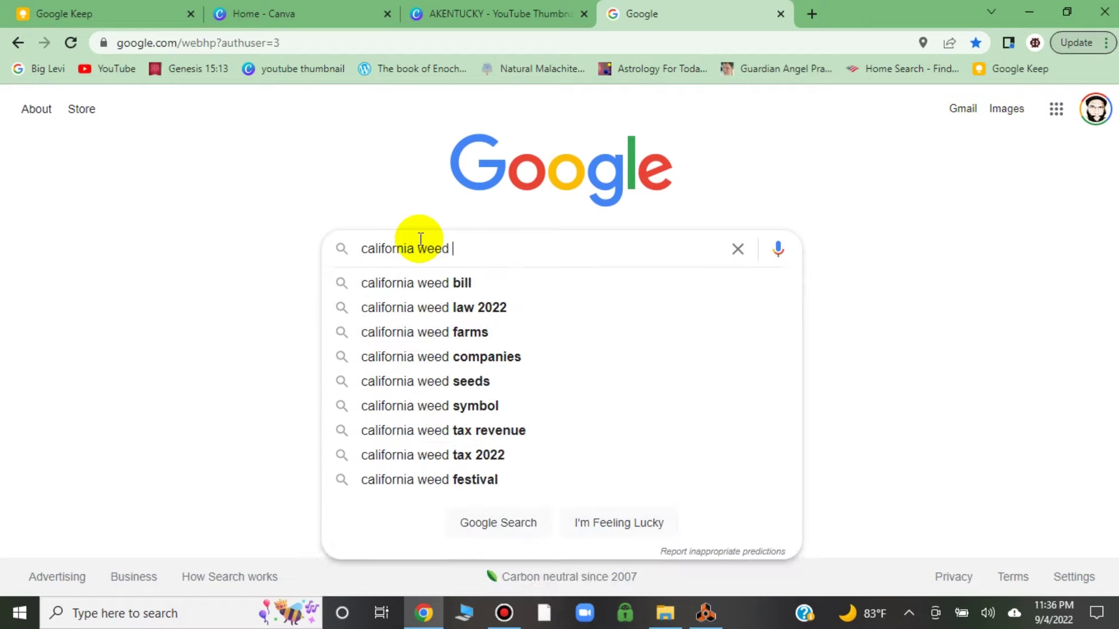
{"action": "type", "text": "wild"}
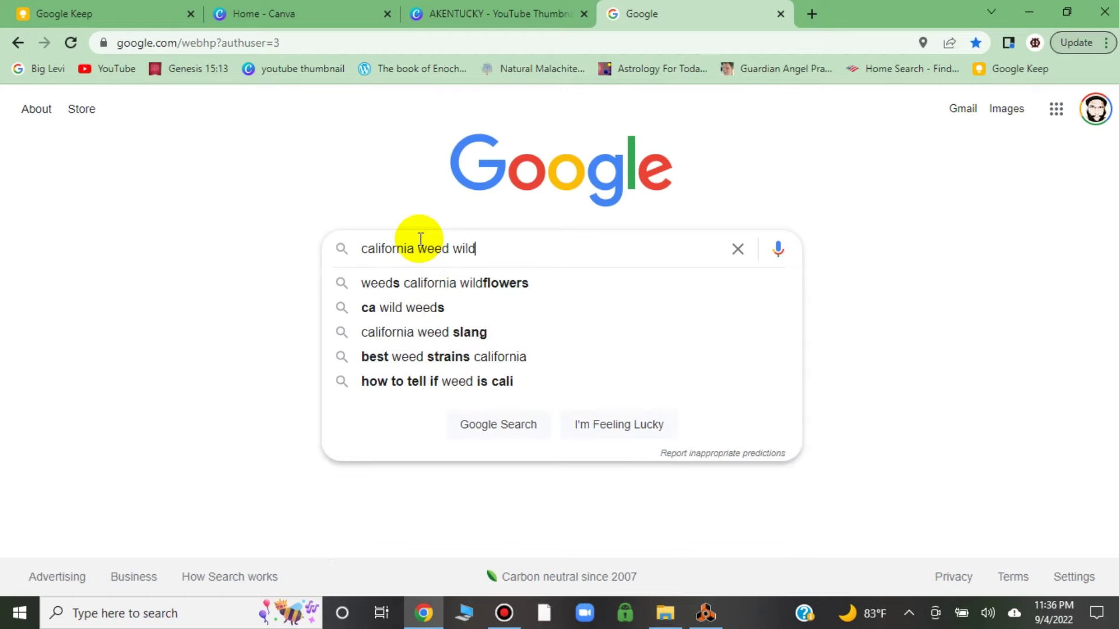
{"action": "type", "text": "fire"}
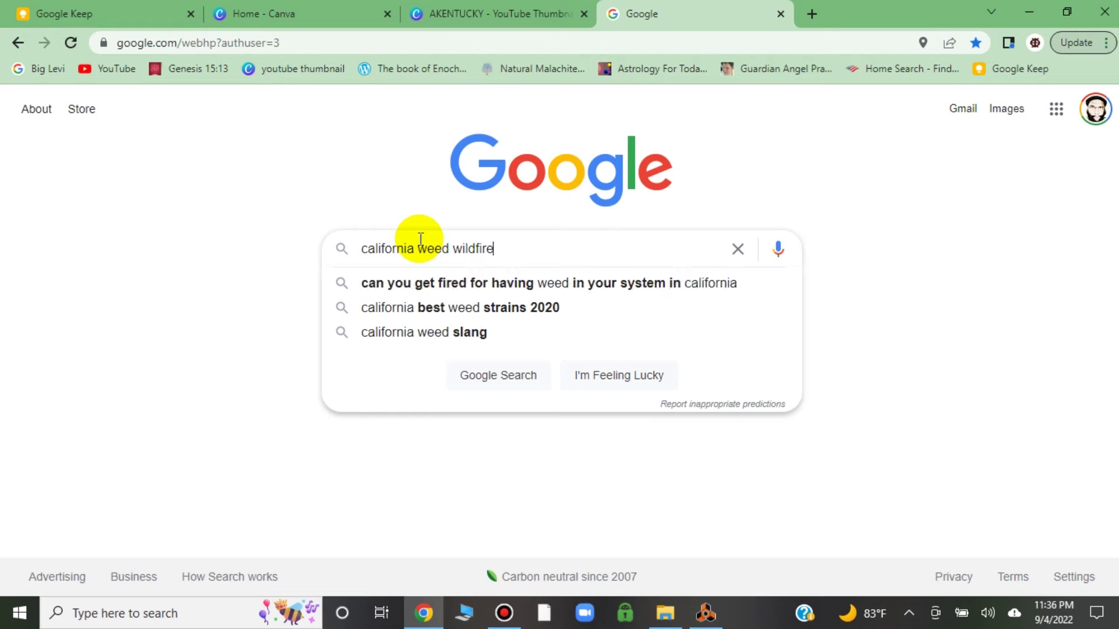
{"action": "key", "text": "Return"}
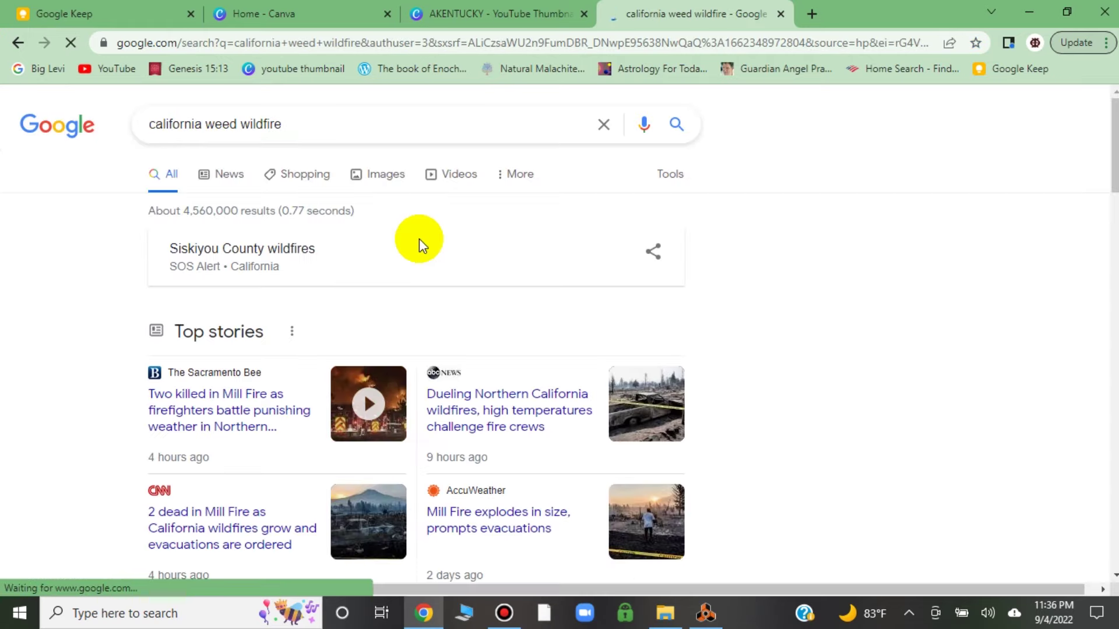
{"action": "left_click", "coordinate": [395, 173]}
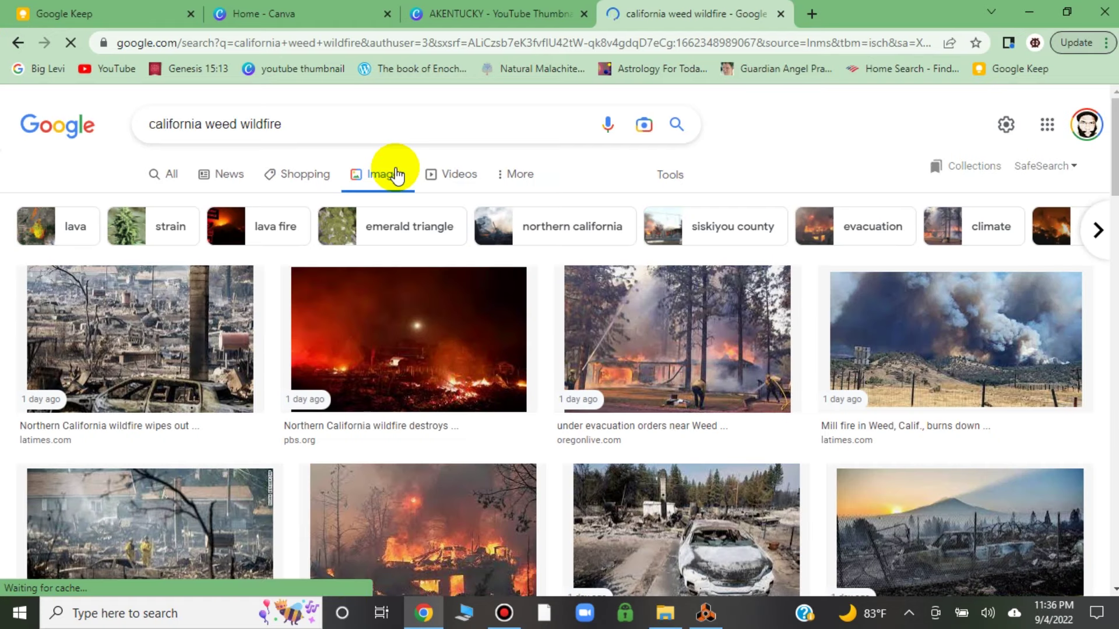
Save the latimes.com burned neighborhood photo and the burned white car photo as JPEGs in the July 2022 downloads folder.
{"action": "right_click", "coordinate": [187, 302]}
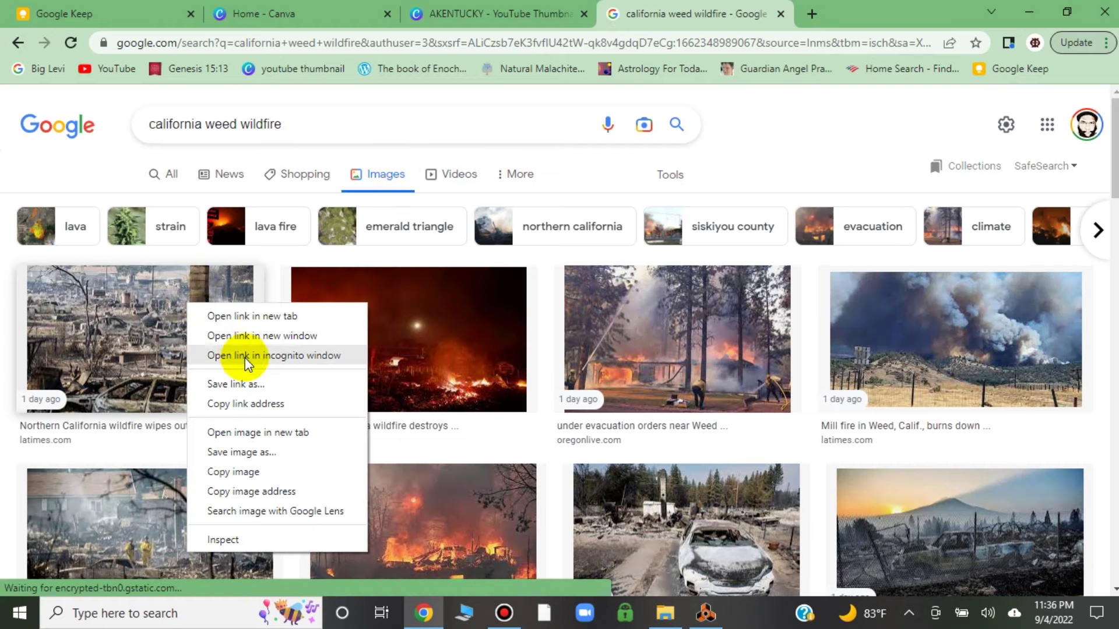
{"action": "left_click", "coordinate": [276, 456]}
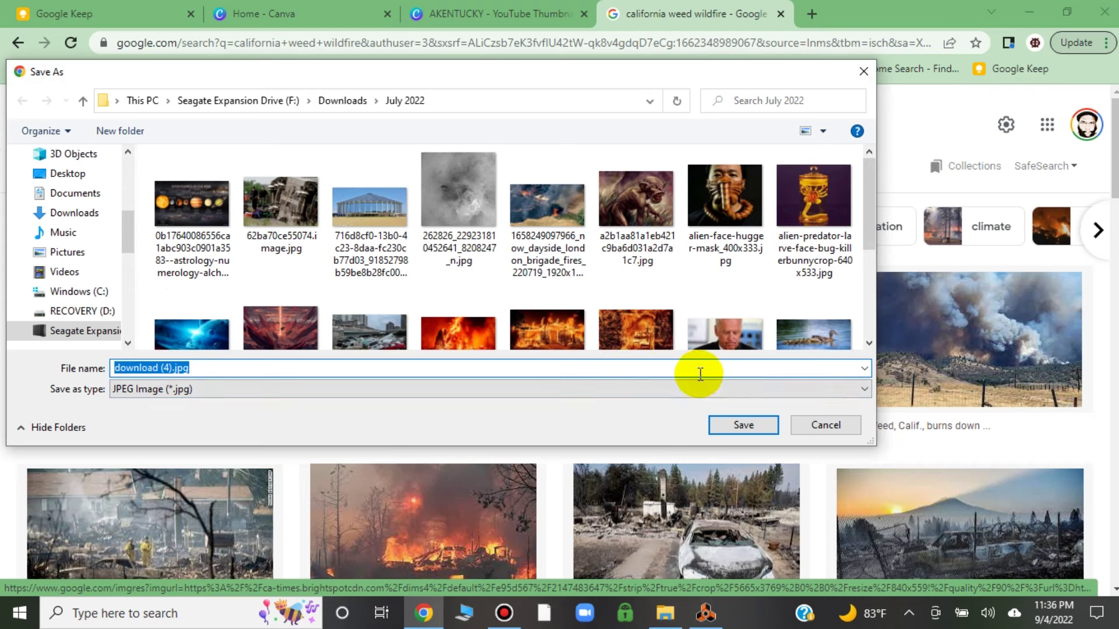
{"action": "left_click", "coordinate": [739, 426]}
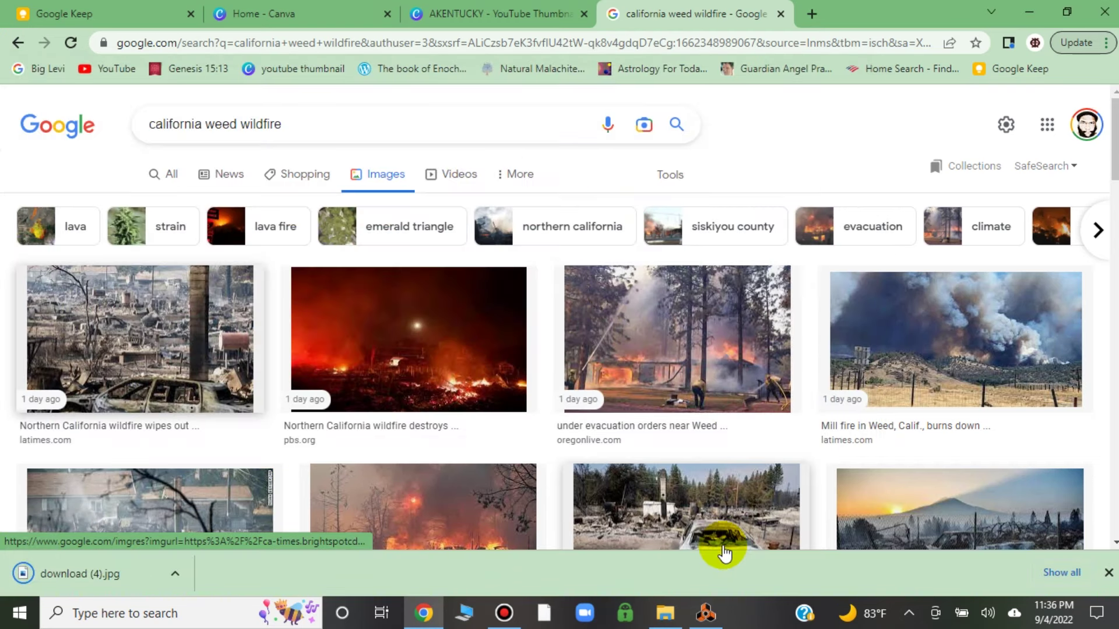
{"action": "right_click", "coordinate": [721, 495]}
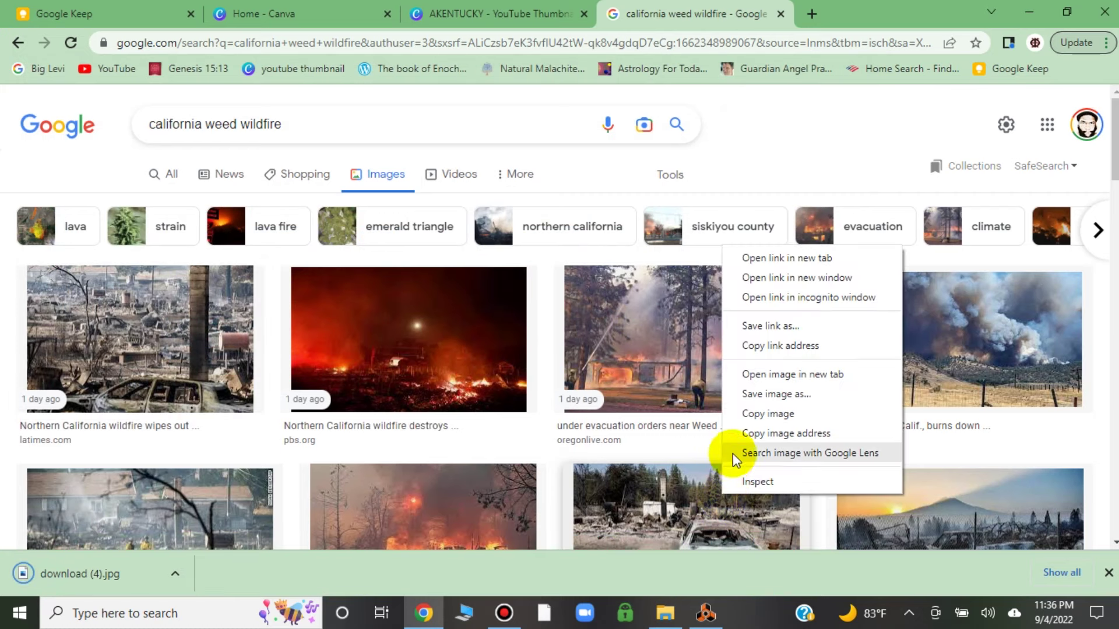
{"action": "left_click", "coordinate": [765, 395]}
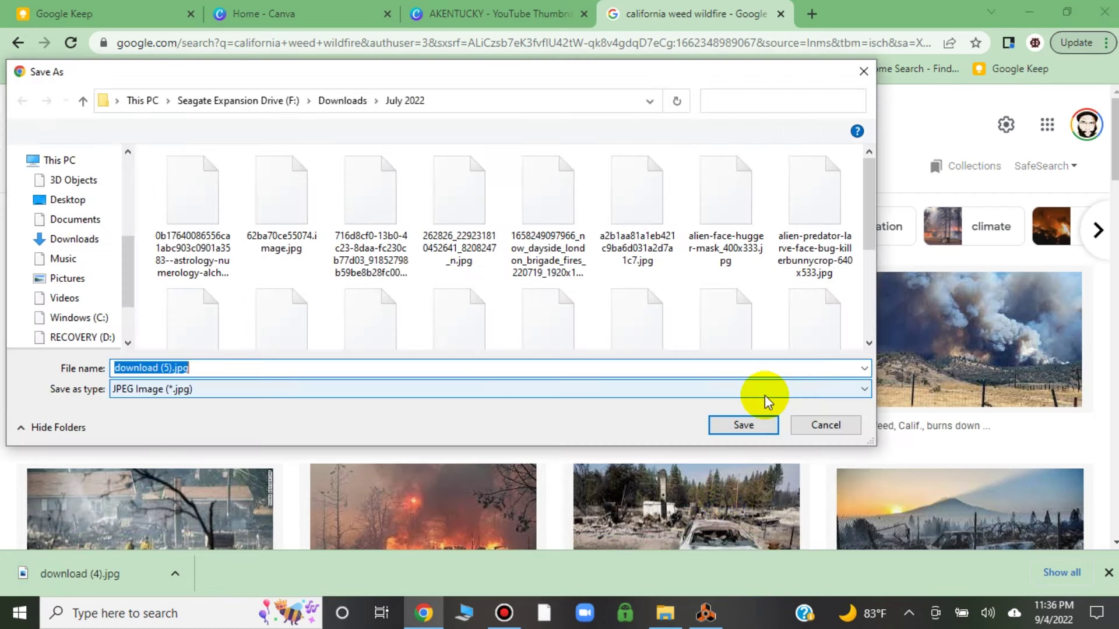
{"action": "left_click", "coordinate": [743, 424]}
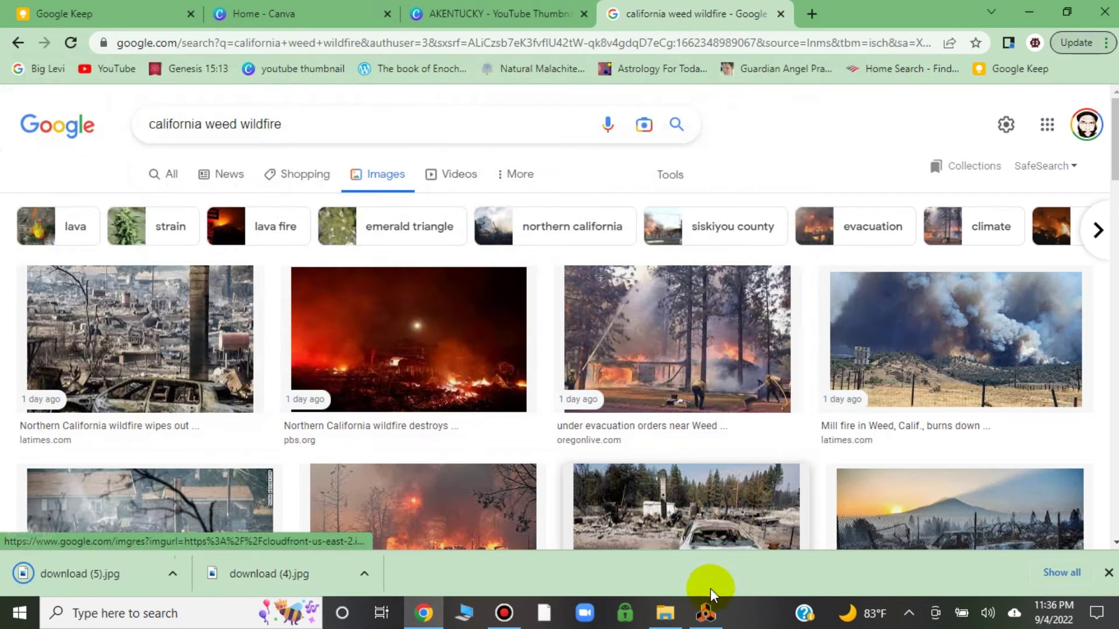
Switch to Reason and set the sequencer loop to run from bar 5 to bar 9.
{"action": "left_click", "coordinate": [706, 614]}
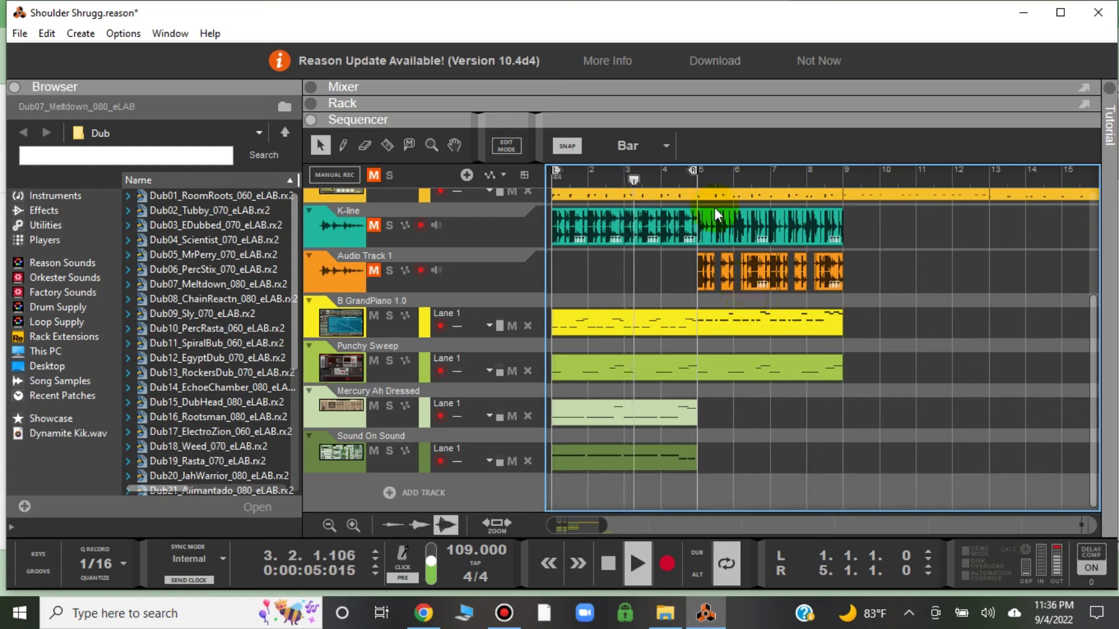
{"action": "left_click", "coordinate": [694, 170]}
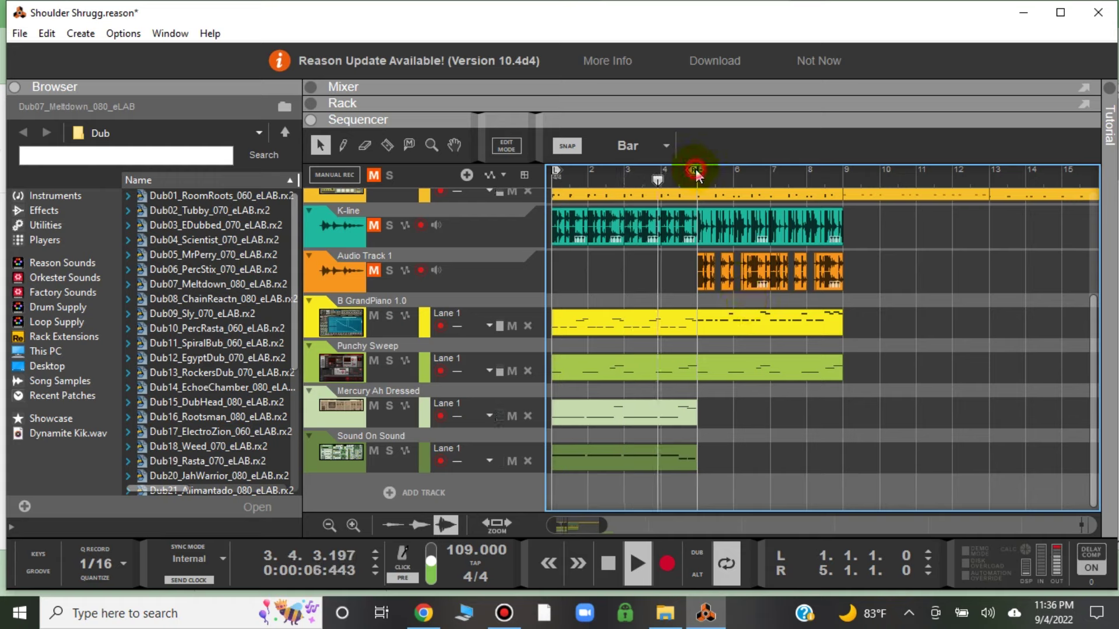
{"action": "left_click_drag", "start_coordinate": [696, 171], "coordinate": [830, 168]}
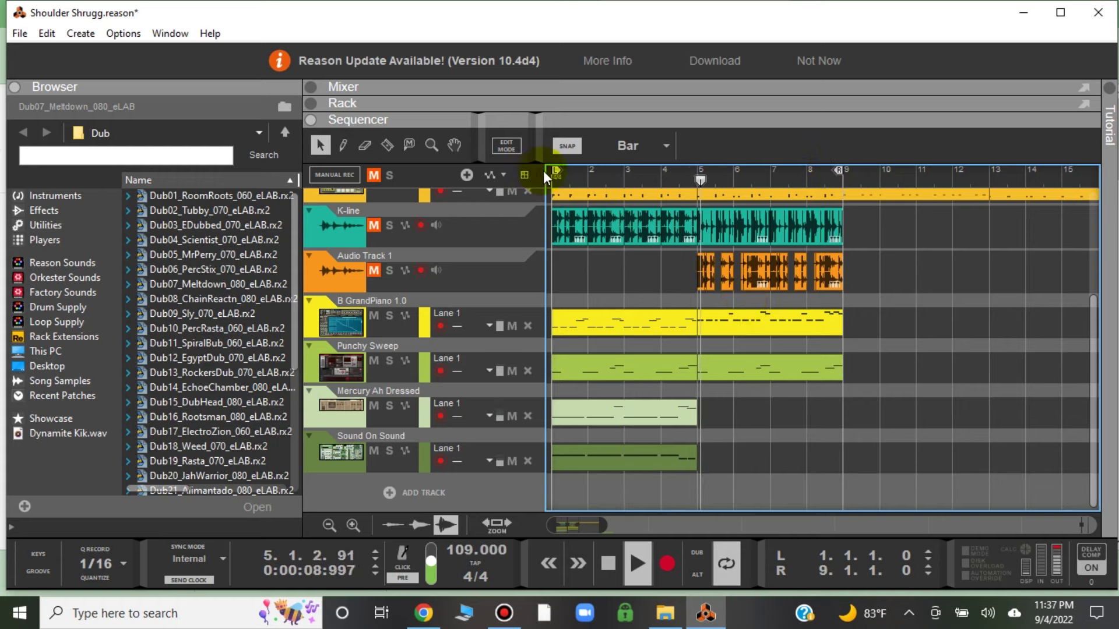
{"action": "left_click_drag", "start_coordinate": [554, 170], "coordinate": [690, 202]}
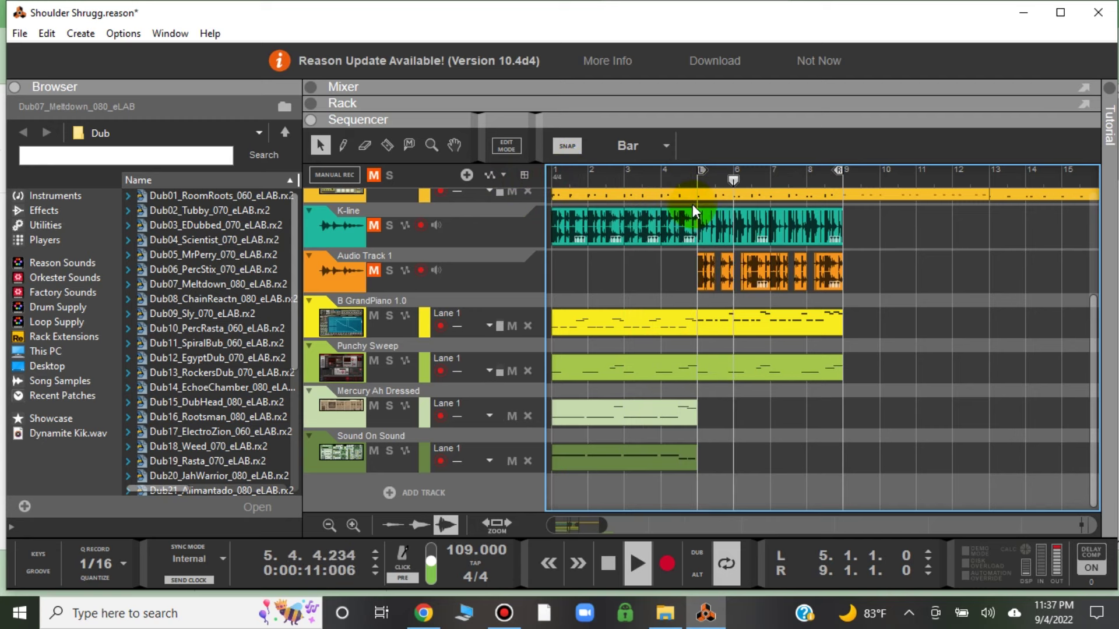
Return to Chrome and bring up the AKENTUCKY thumbnail design in Canva.
{"action": "left_click", "coordinate": [1027, 9]}
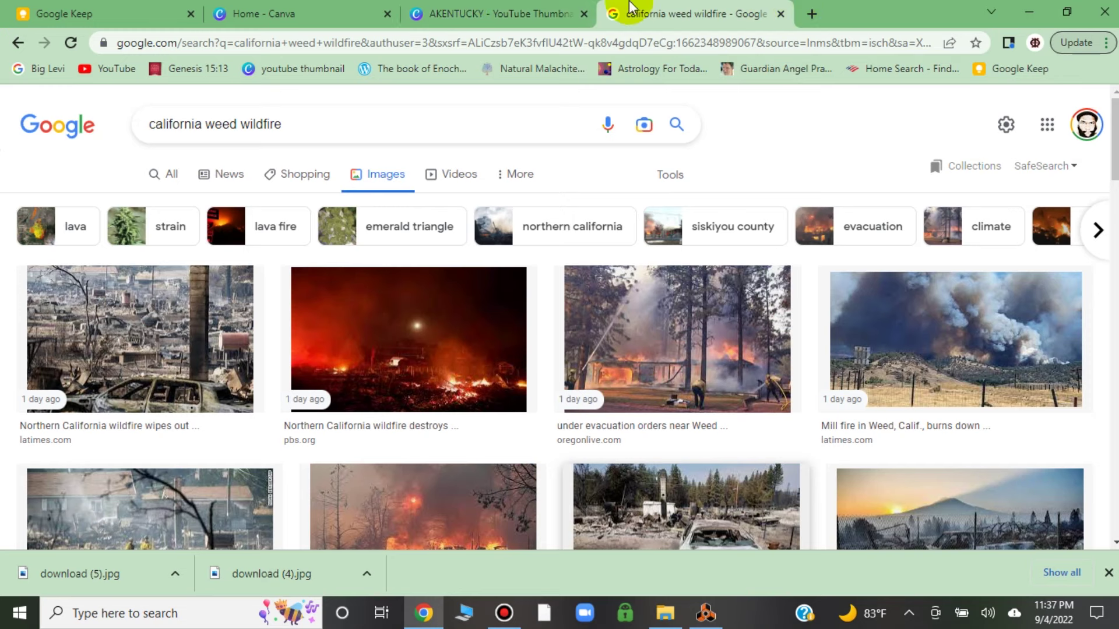
{"action": "left_click", "coordinate": [512, 14]}
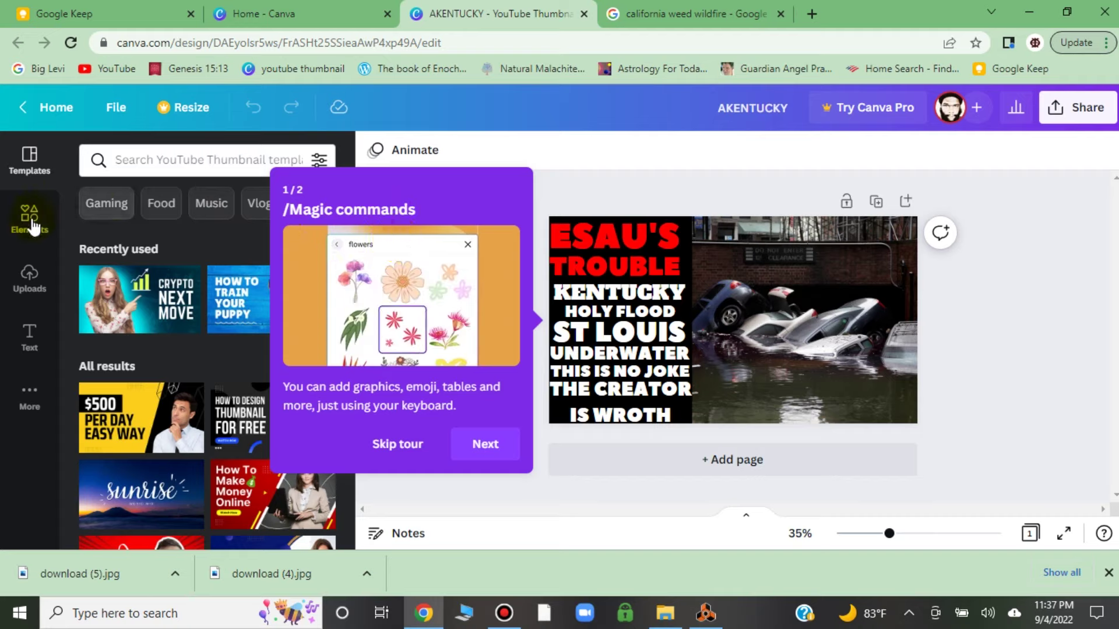
Upload download (4).jpg and download (5).jpg from the July 2022 downloads folder and replace the flooded cars photo with the burned neighborhood photo.
{"action": "left_click", "coordinate": [30, 277]}
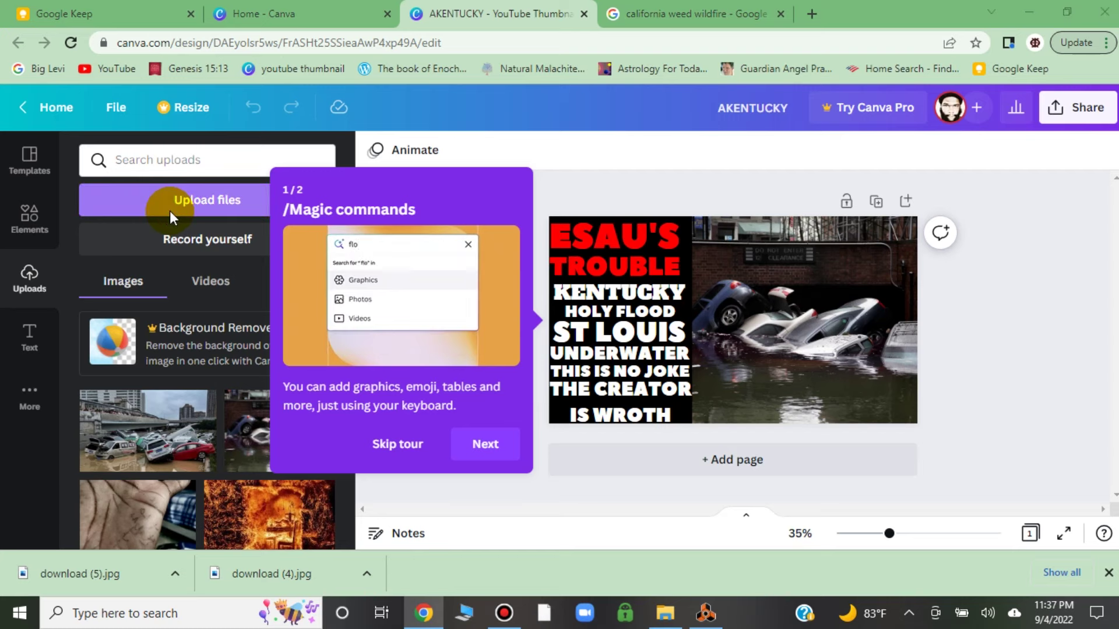
{"action": "left_click", "coordinate": [170, 211]}
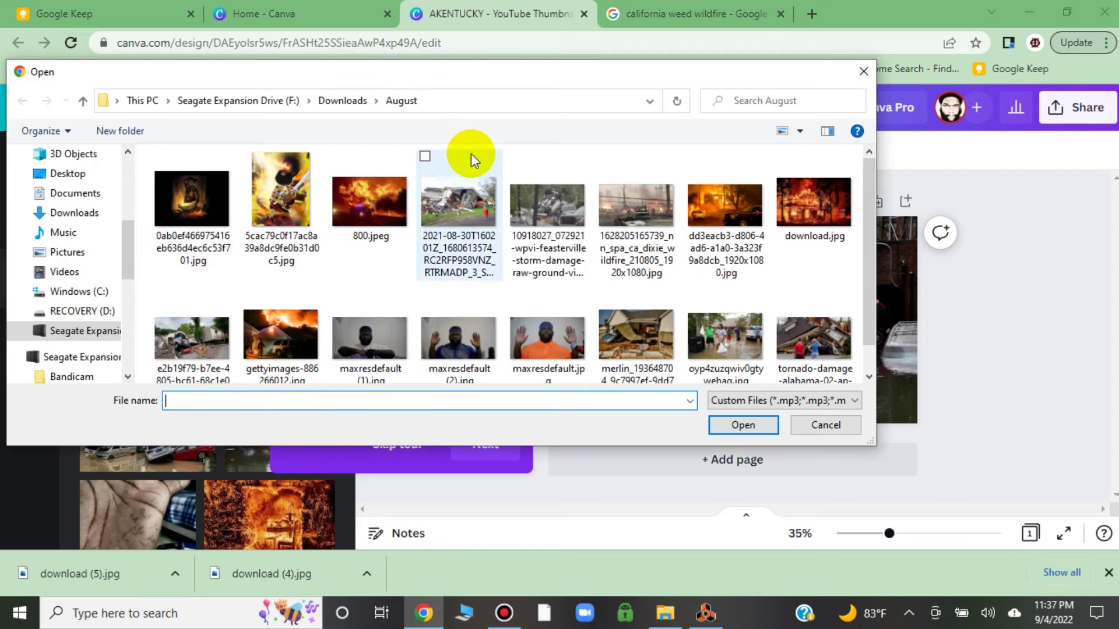
{"action": "left_click", "coordinate": [369, 100]}
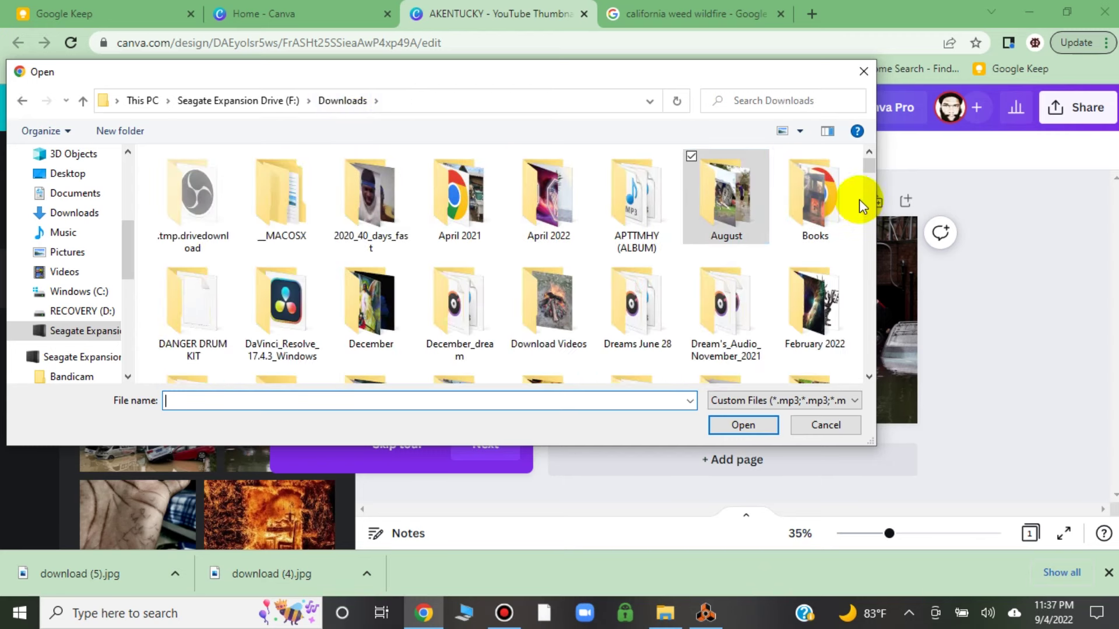
{"action": "left_click", "coordinate": [865, 169]}
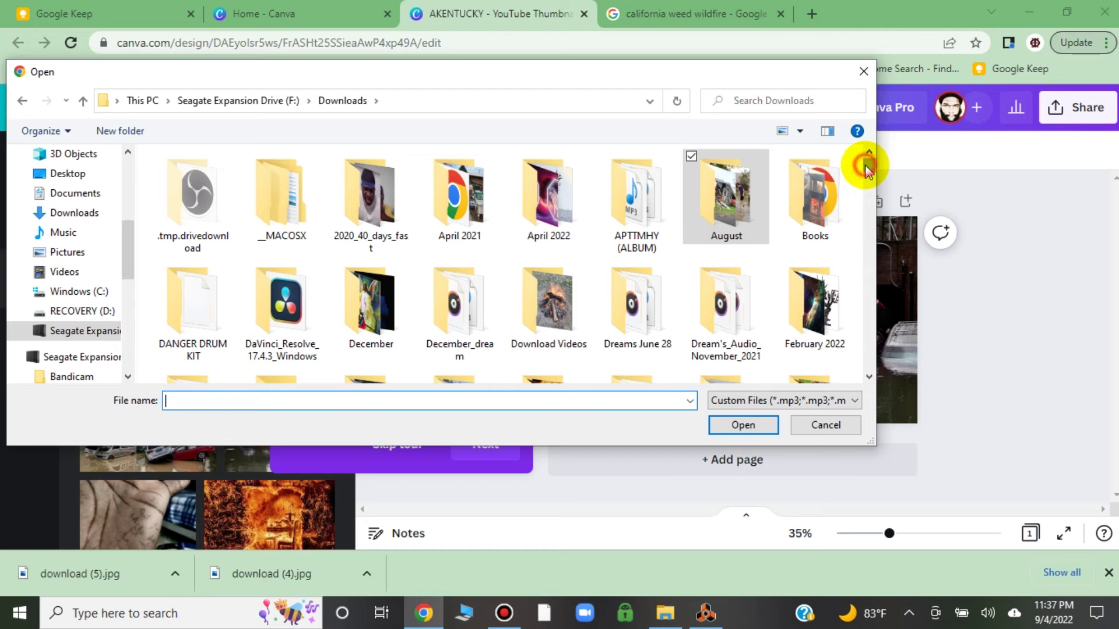
{"action": "scroll", "coordinate": [866, 170], "scroll_direction": "down", "scroll_amount": 1}
{"action": "scroll", "coordinate": [868, 175], "scroll_direction": "down", "scroll_amount": 1}
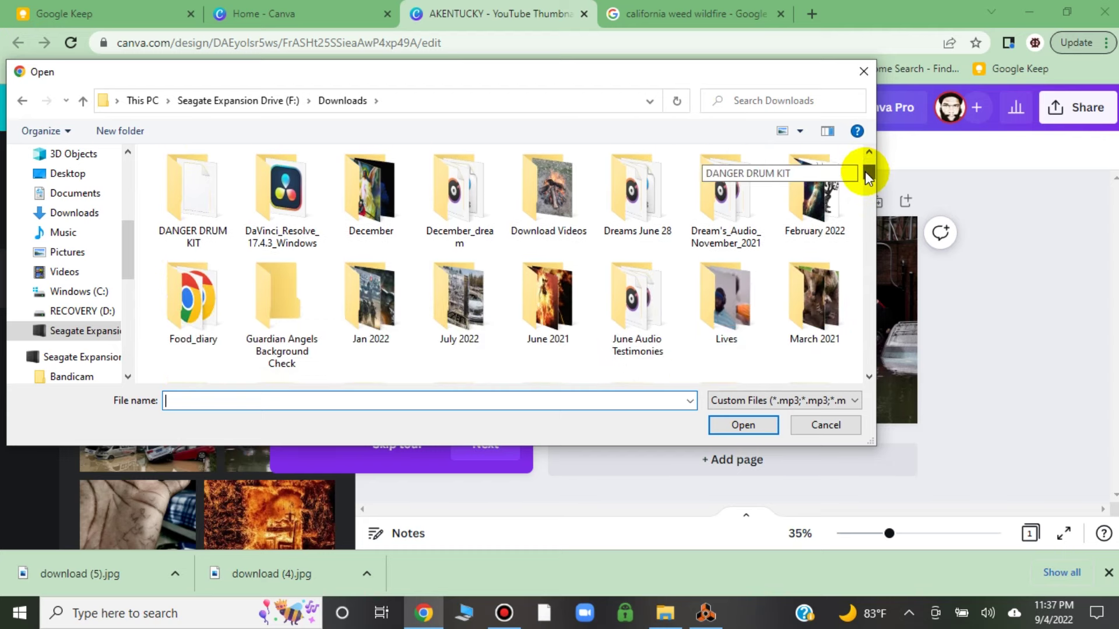
{"action": "left_click", "coordinate": [470, 298]}
{"action": "double_click", "coordinate": [471, 298]}
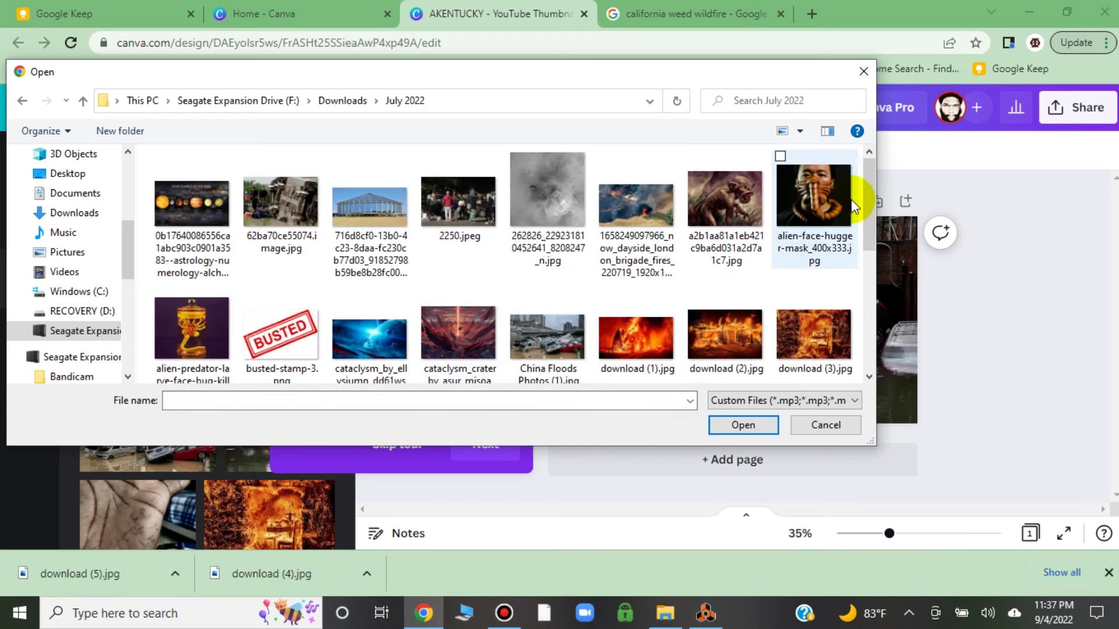
{"action": "left_click_drag", "start_coordinate": [875, 195], "coordinate": [871, 258]}
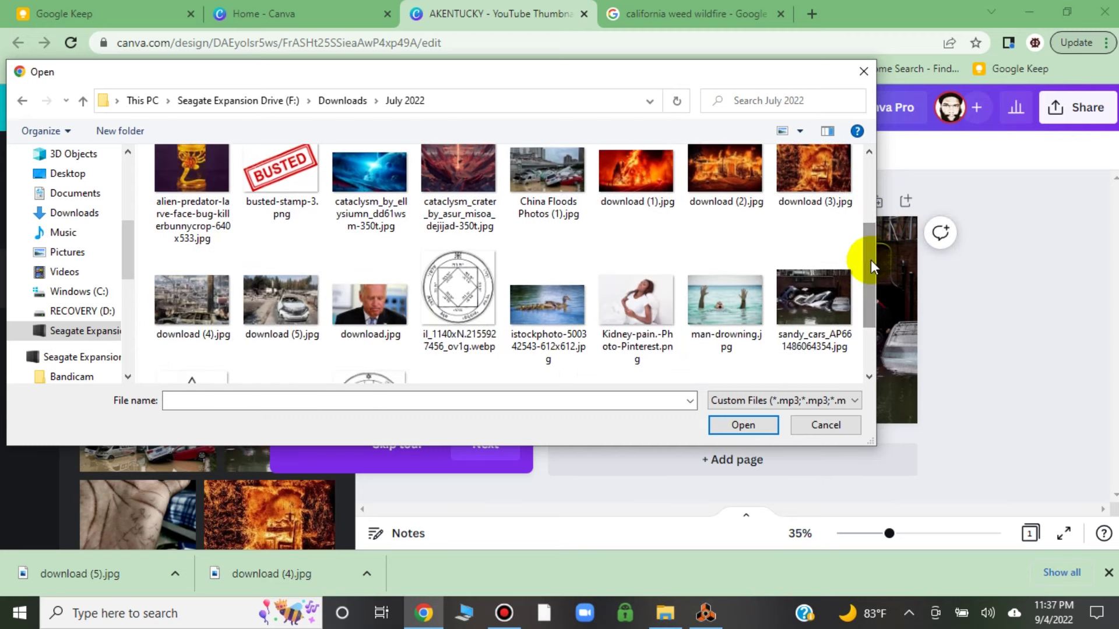
{"action": "left_click", "coordinate": [158, 257]}
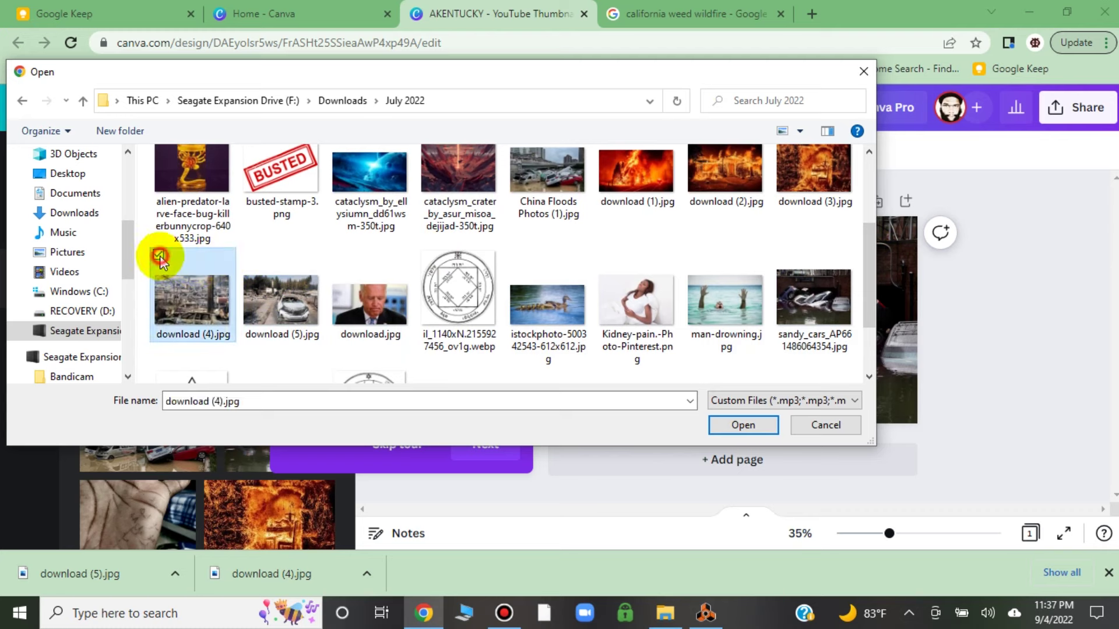
{"action": "left_click", "coordinate": [251, 258]}
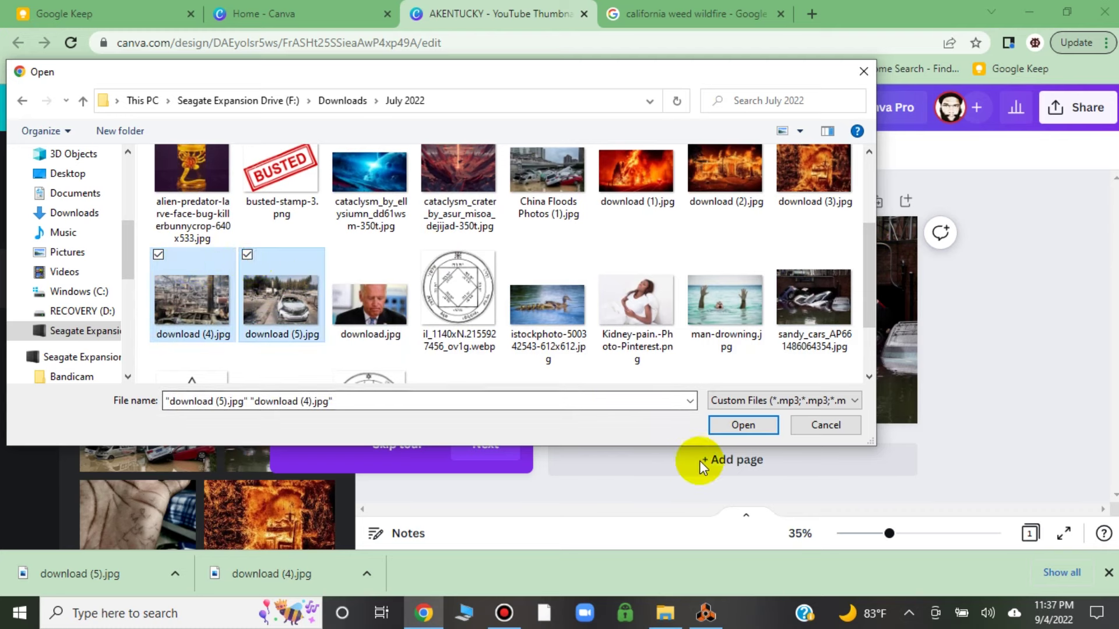
{"action": "left_click", "coordinate": [753, 421]}
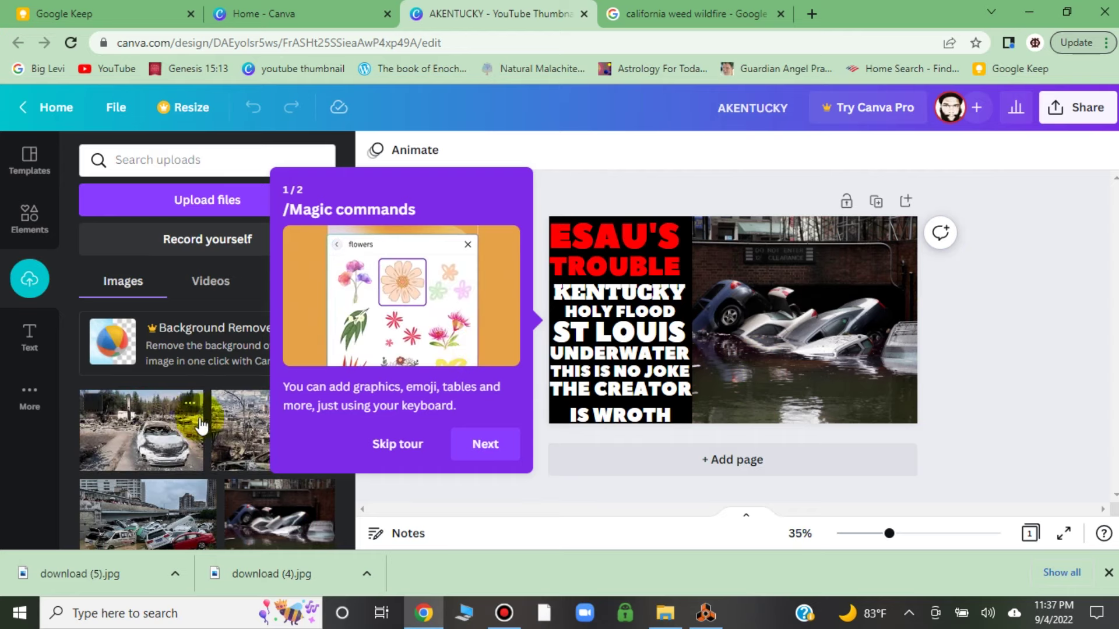
{"action": "left_click_drag", "start_coordinate": [248, 426], "coordinate": [762, 354]}
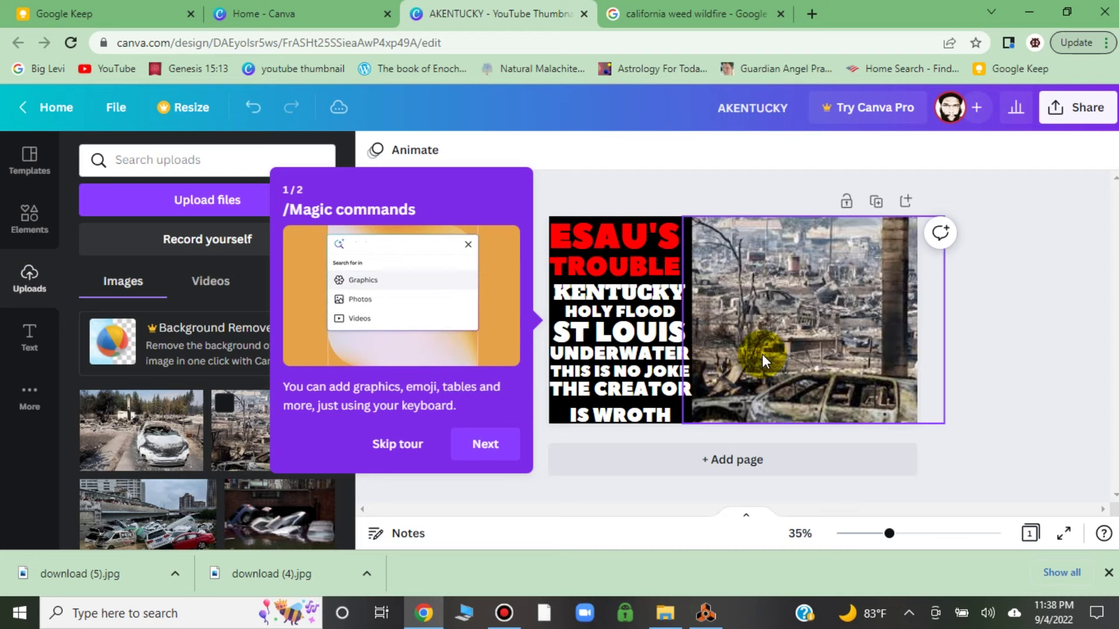
Change the KENTUCKY text line on the thumbnail to CLIMATE.
{"action": "double_click", "coordinate": [624, 300]}
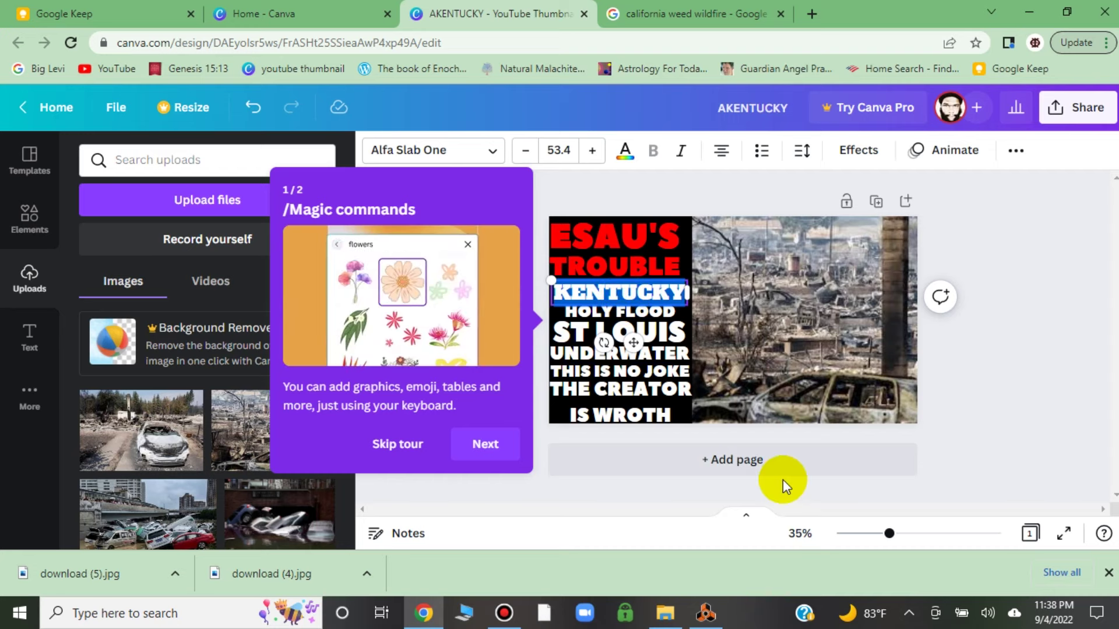
{"action": "type", "text": "HE"}
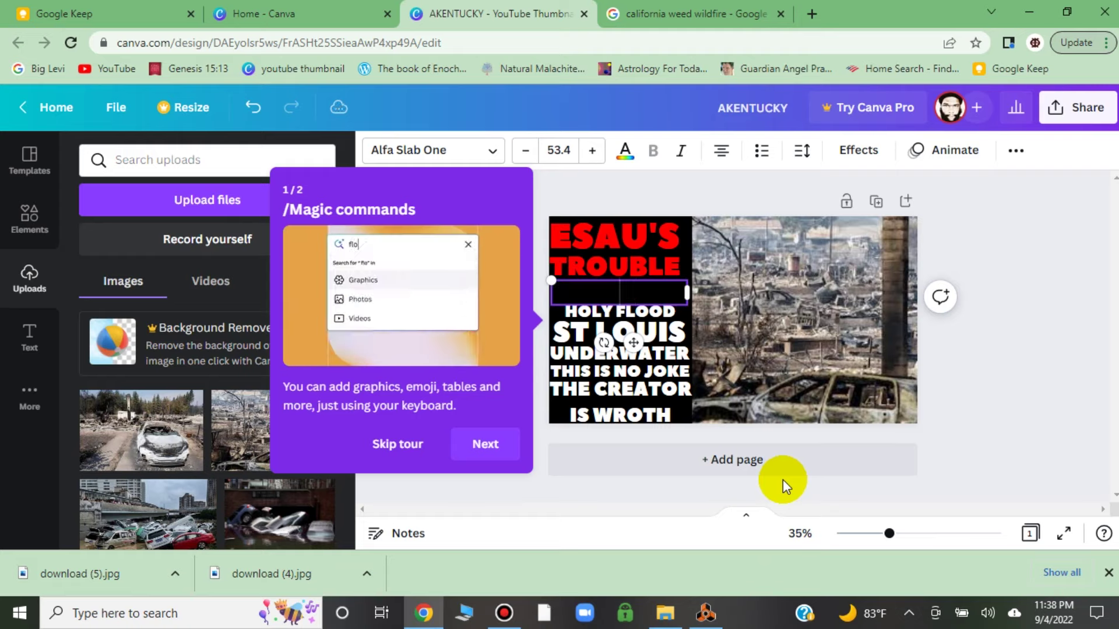
{"action": "type", "text": "I"}
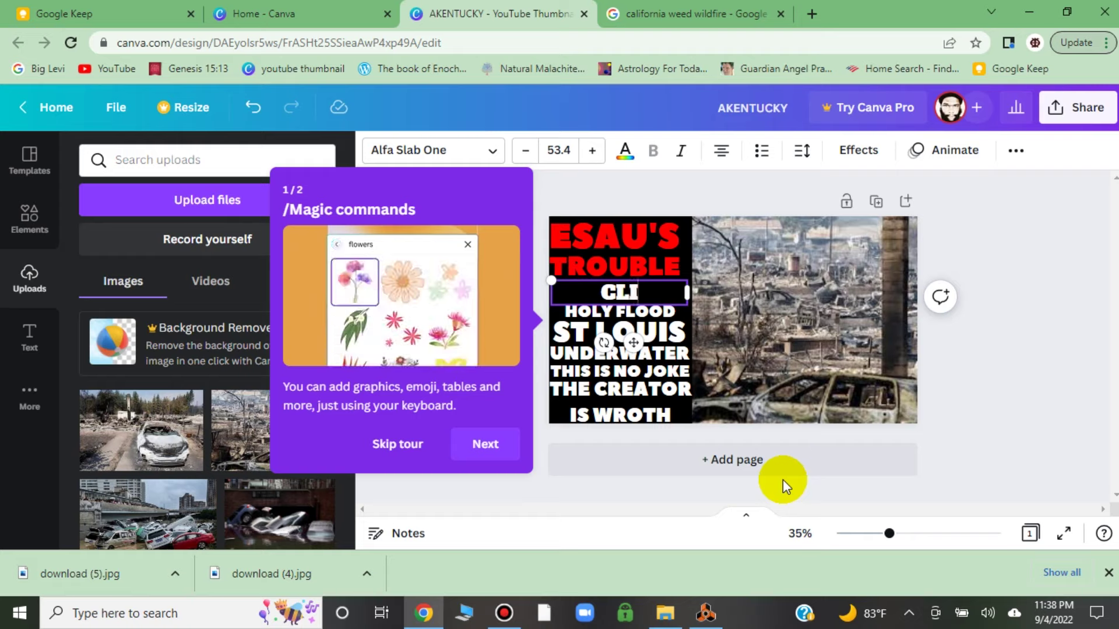
{"action": "type", "text": "MATE"}
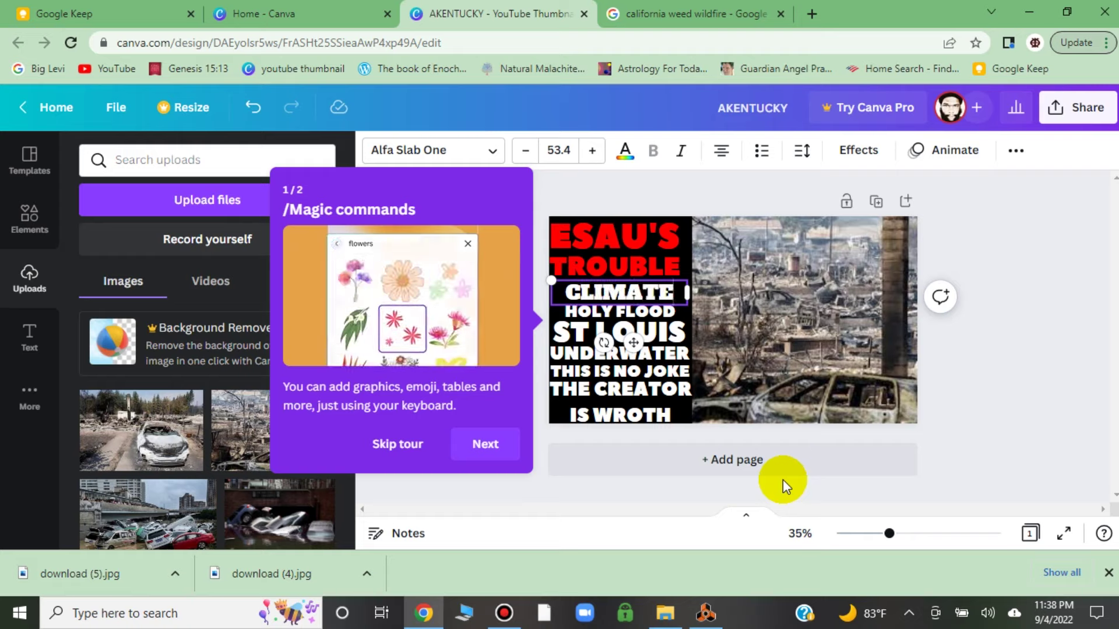
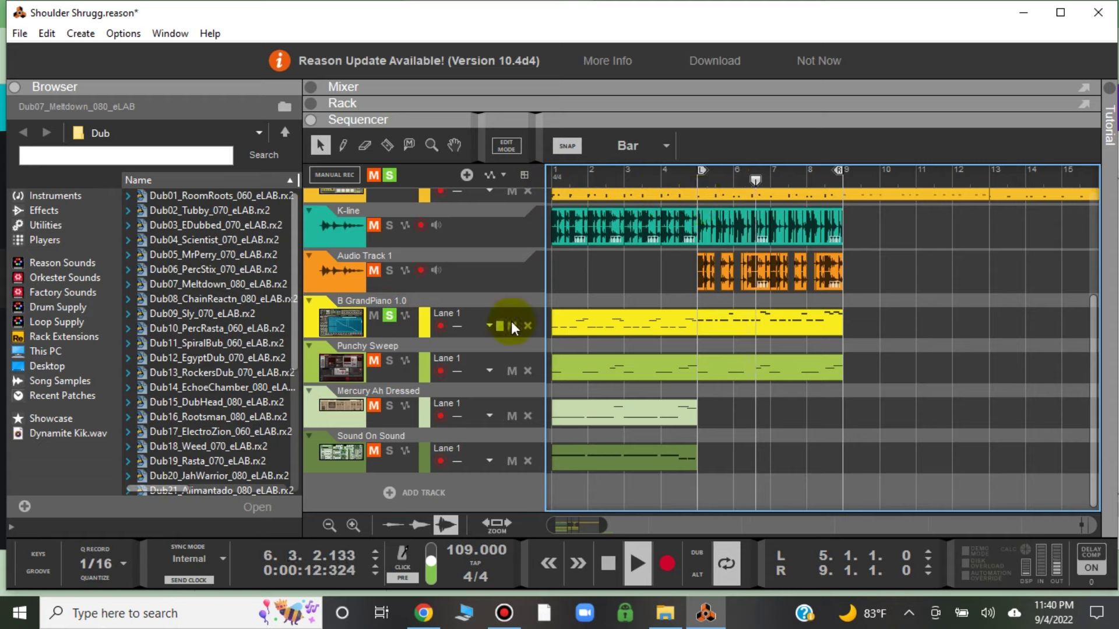
Turn off solo on the B GrandPiano 1.0 track in Reason, return to the Canva thumbnail and deselect its bottom text.
{"action": "left_click", "coordinate": [389, 318]}
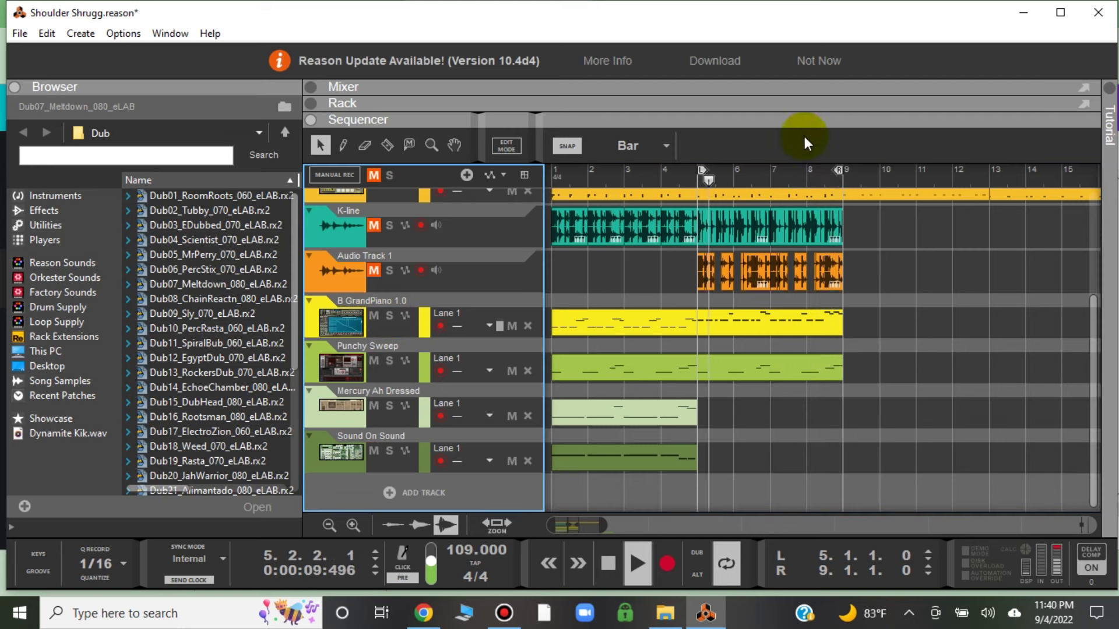
{"action": "left_click", "coordinate": [1027, 17]}
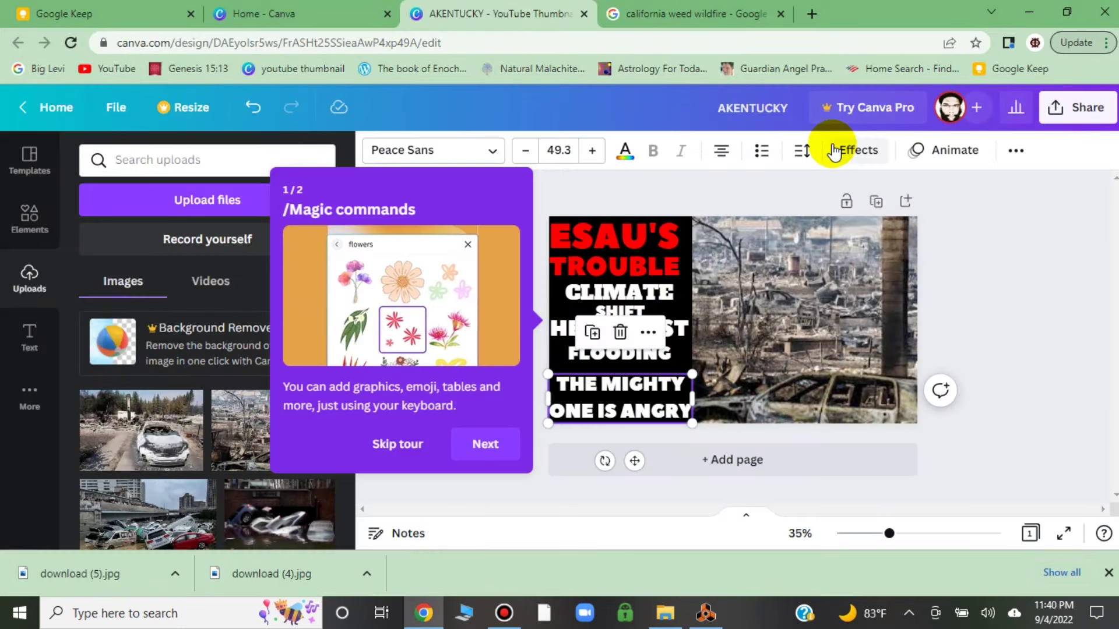
{"action": "left_click", "coordinate": [1019, 248]}
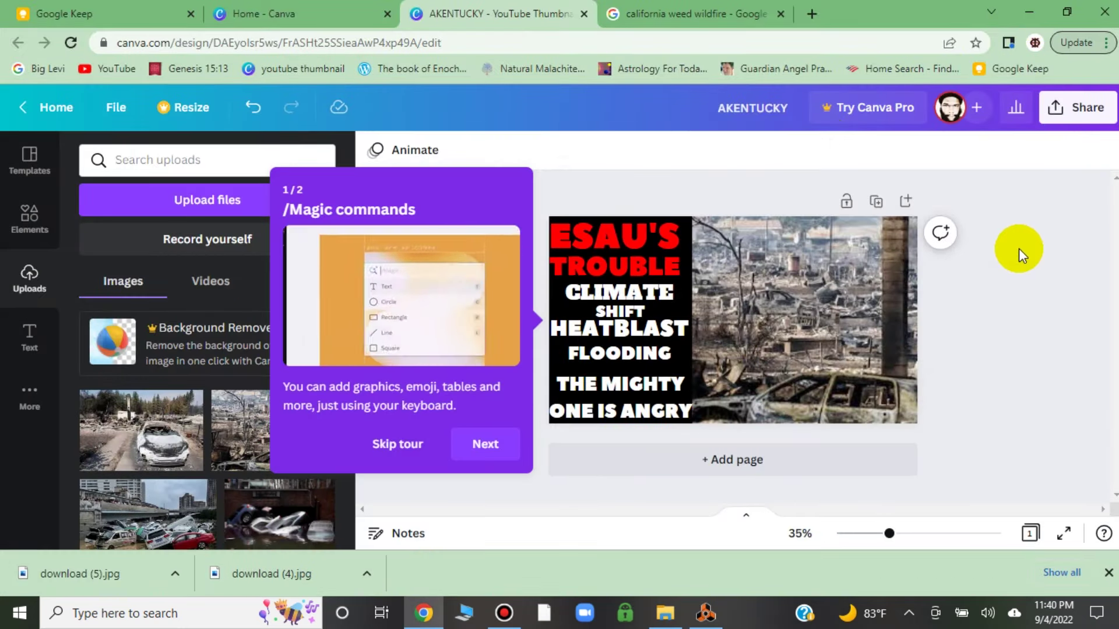
Enlarge the CLIMATE text to font size 63.9 so it spans the black text column.
{"action": "left_click", "coordinate": [636, 296]}
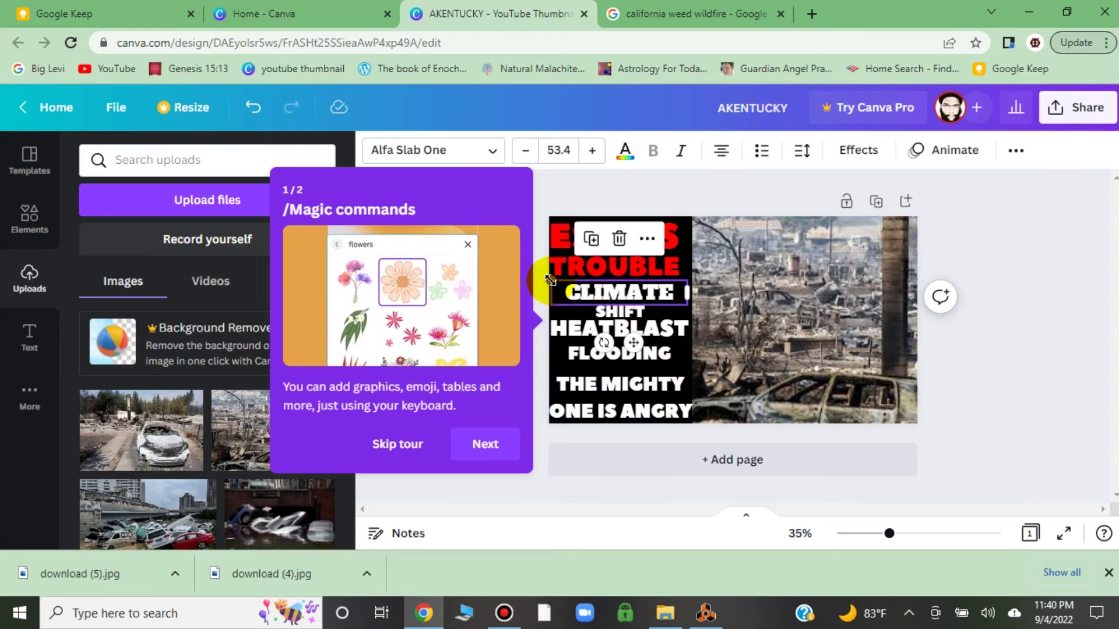
{"action": "left_click_drag", "start_coordinate": [549, 280], "coordinate": [536, 278]}
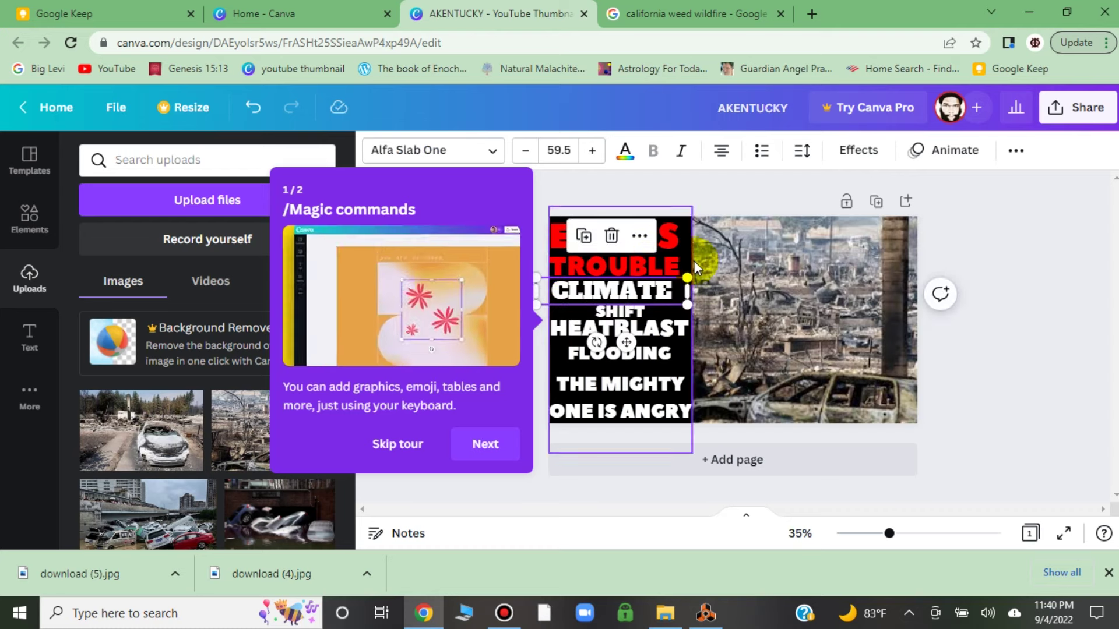
{"action": "left_click_drag", "start_coordinate": [688, 275], "coordinate": [698, 271]}
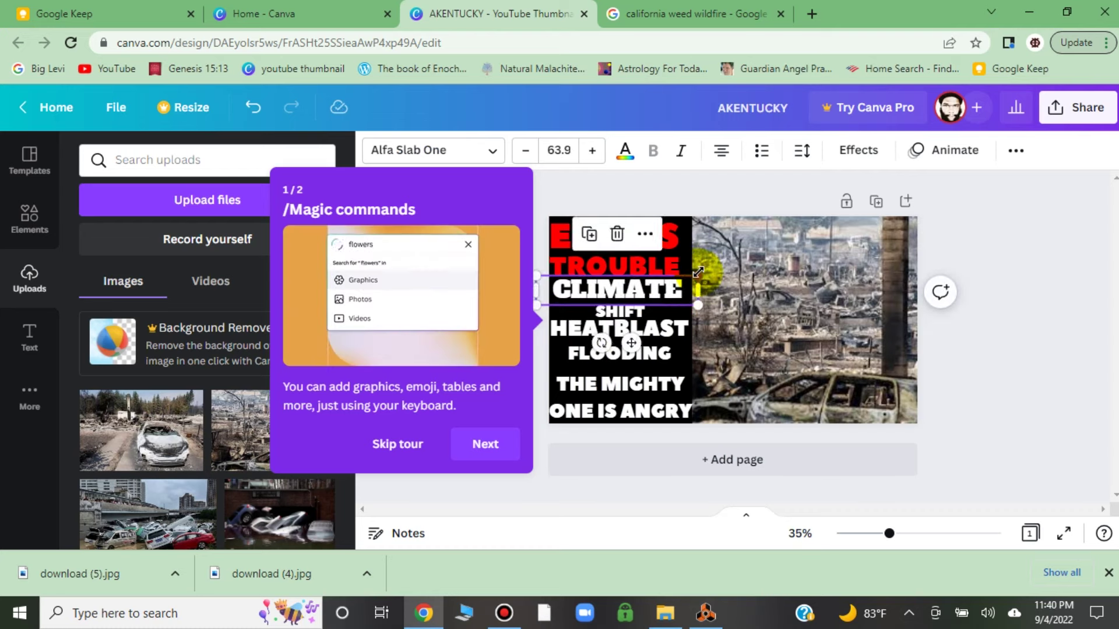
Enlarge the SHIFT text and place it centered between CLIMATE and HEATBLAST.
{"action": "left_click", "coordinate": [639, 319]}
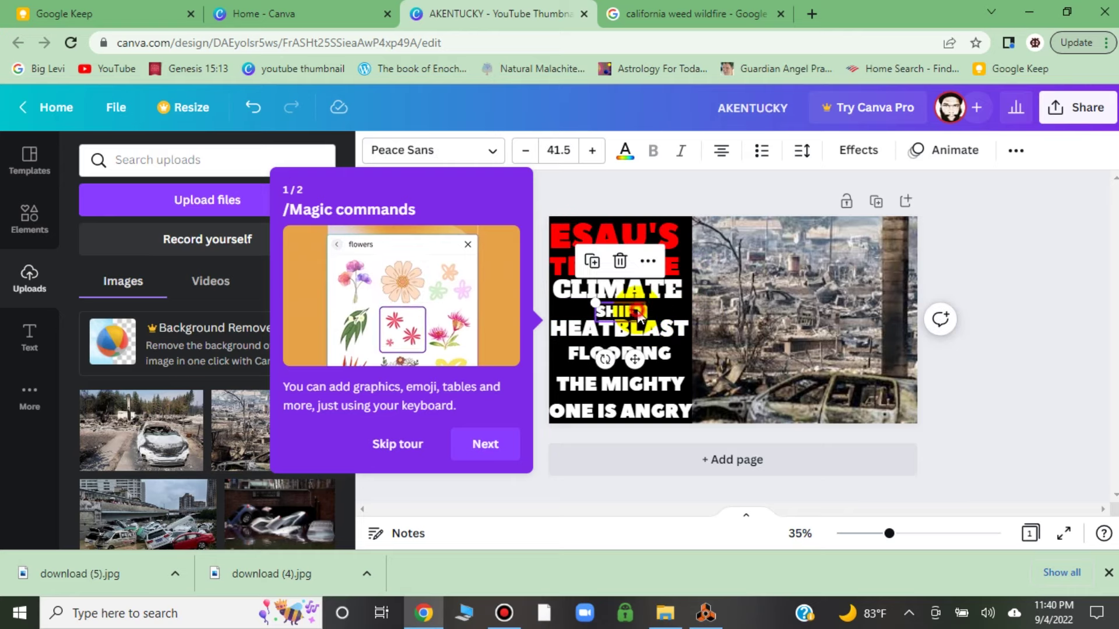
{"action": "left_click_drag", "start_coordinate": [649, 304], "coordinate": [665, 311]}
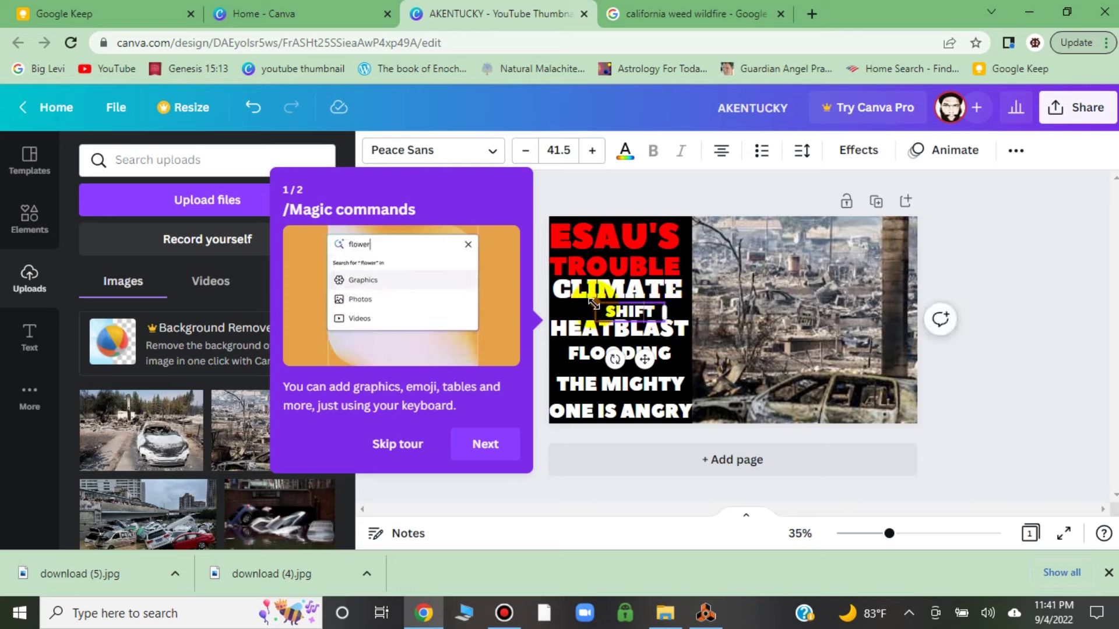
{"action": "left_click_drag", "start_coordinate": [593, 303], "coordinate": [565, 309]}
{"action": "left_click", "coordinate": [607, 177]}
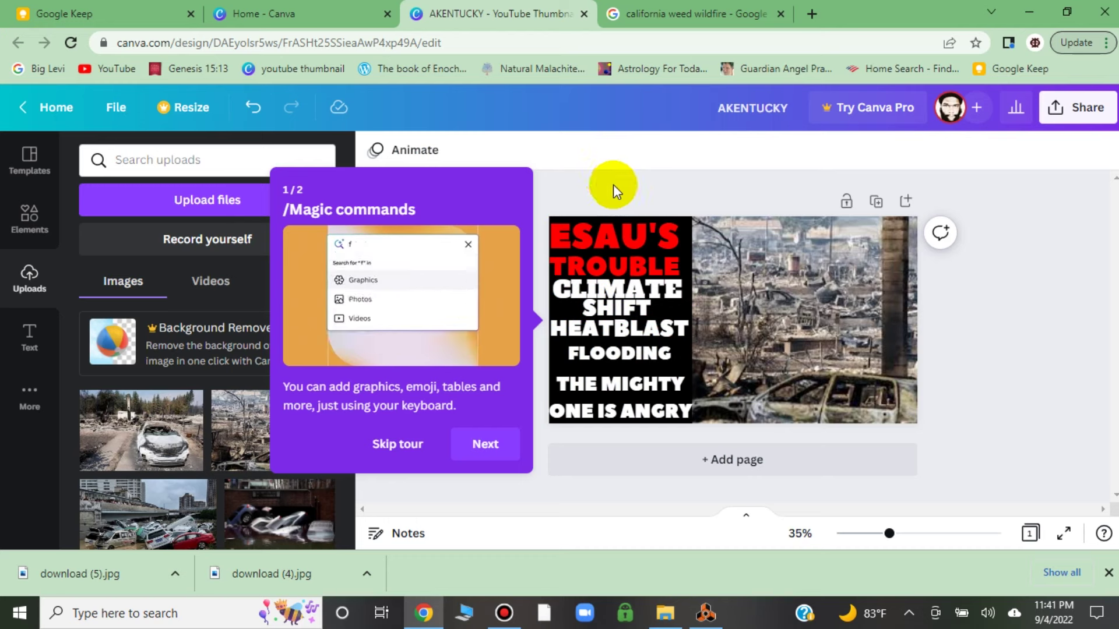
Enlarge the FLOODING text to font size 64.9 so it fills the width of the black column.
{"action": "left_click", "coordinate": [665, 356]}
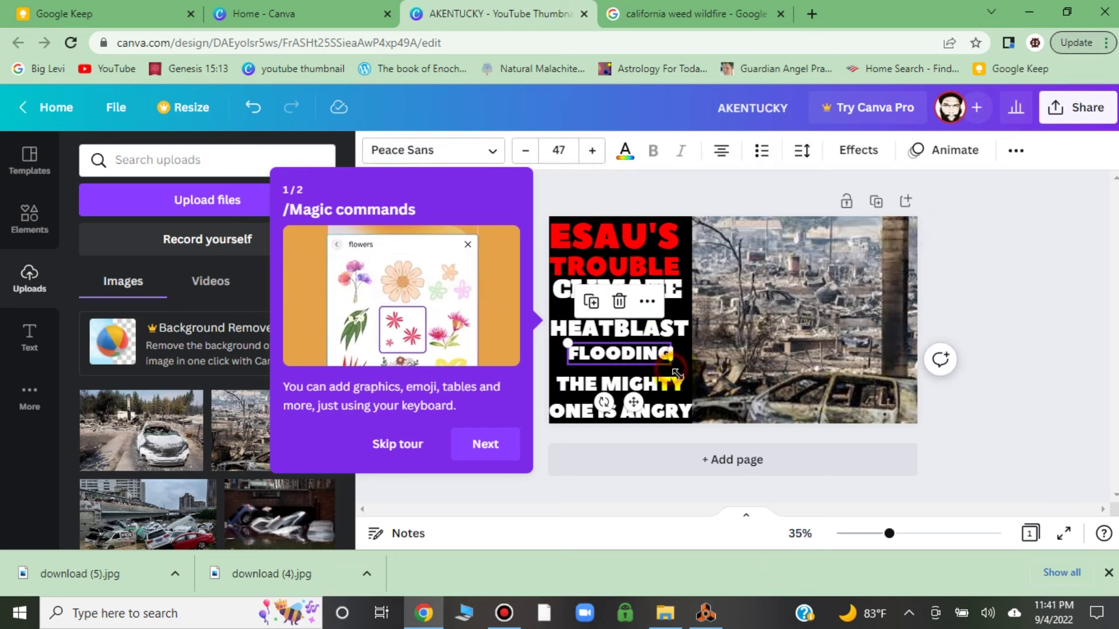
{"action": "left_click_drag", "start_coordinate": [676, 373], "coordinate": [697, 378]}
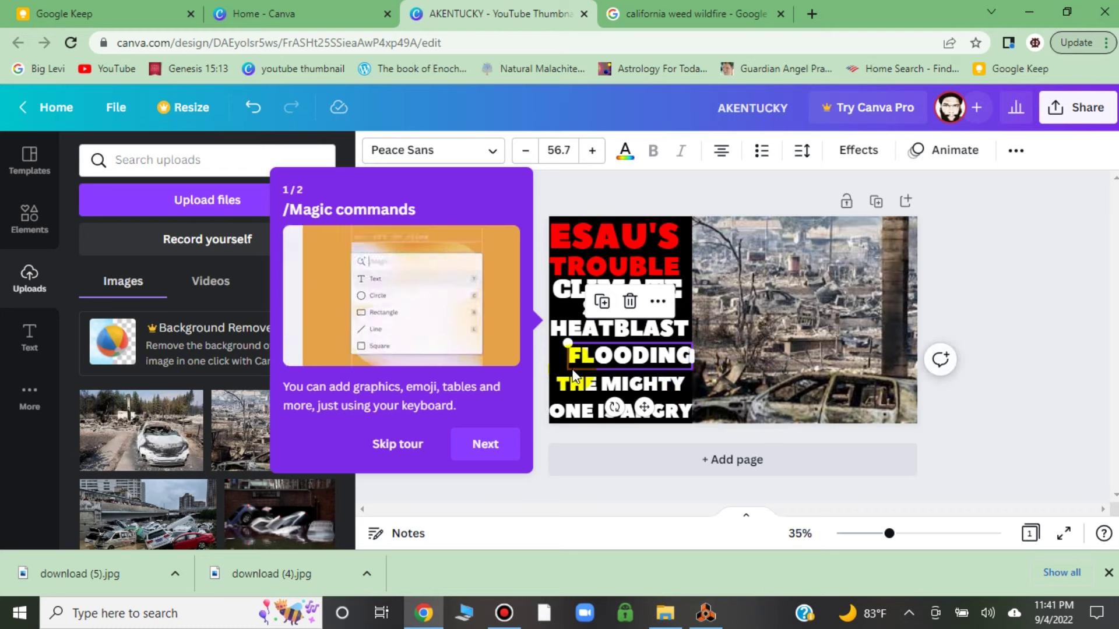
{"action": "left_click_drag", "start_coordinate": [559, 376], "coordinate": [554, 379]}
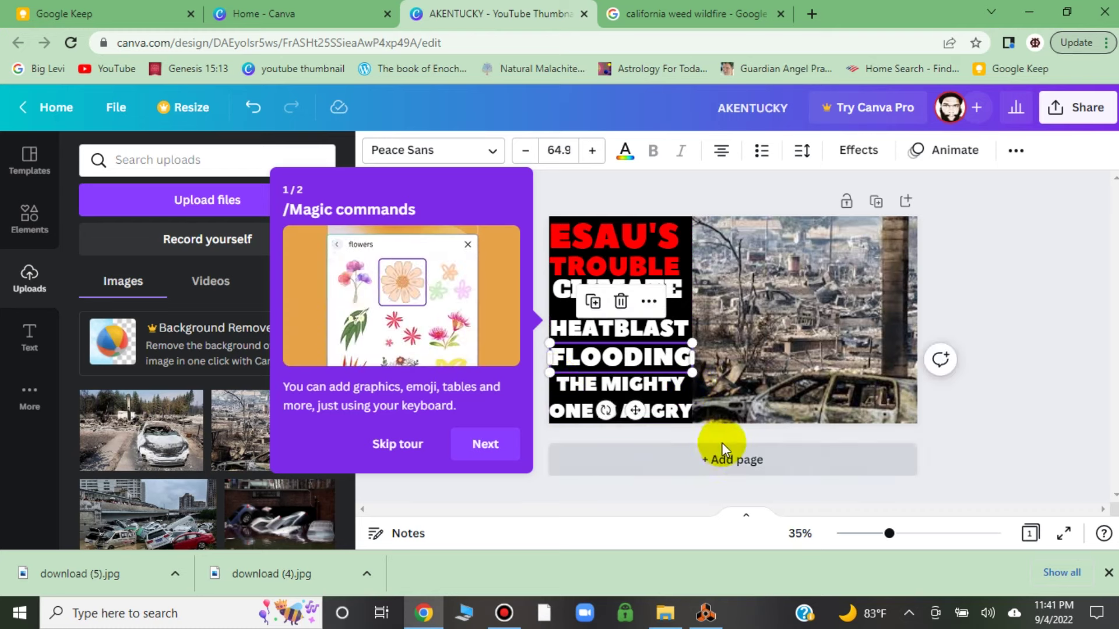
{"action": "left_click", "coordinate": [979, 320]}
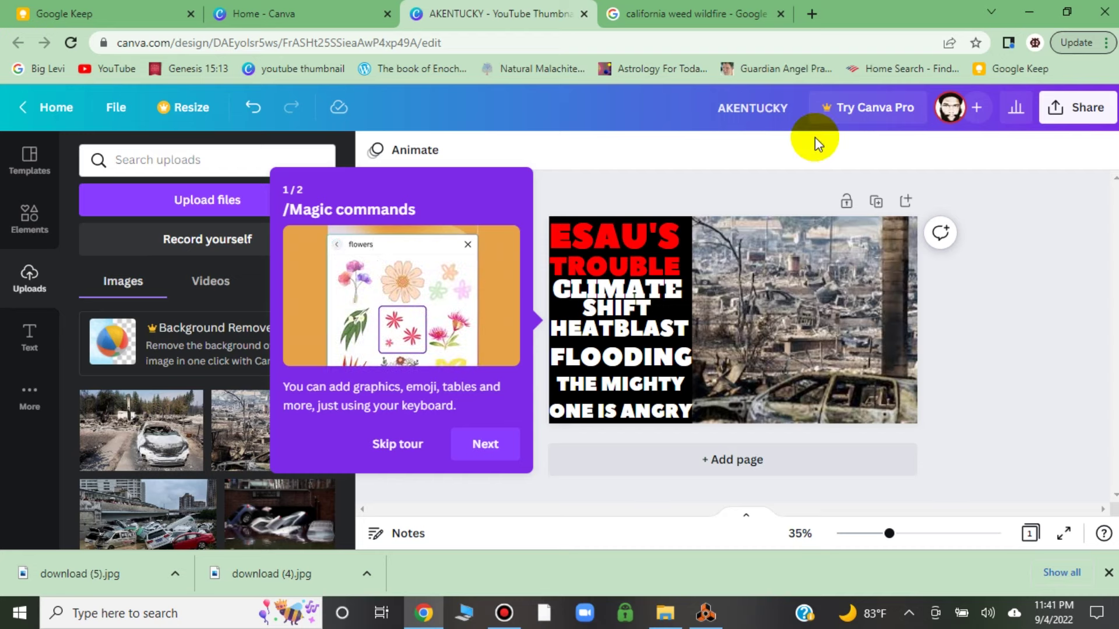
Rename the design to AHEAT and download it as a PNG at 1280 × 720 px.
{"action": "left_click", "coordinate": [745, 108]}
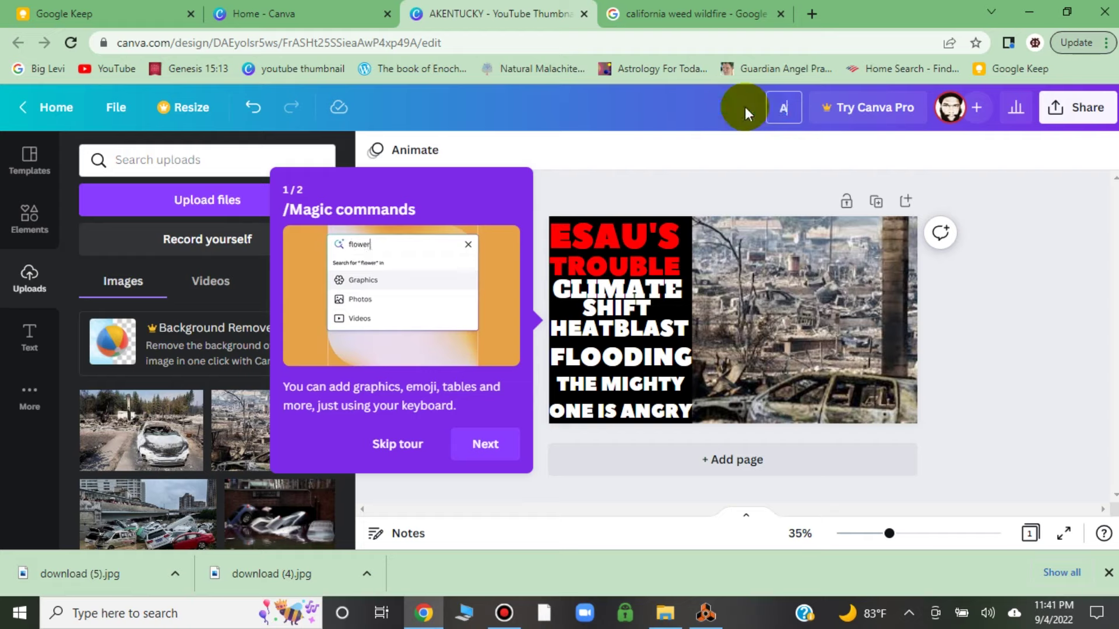
{"action": "type", "text": "AHEAT"}
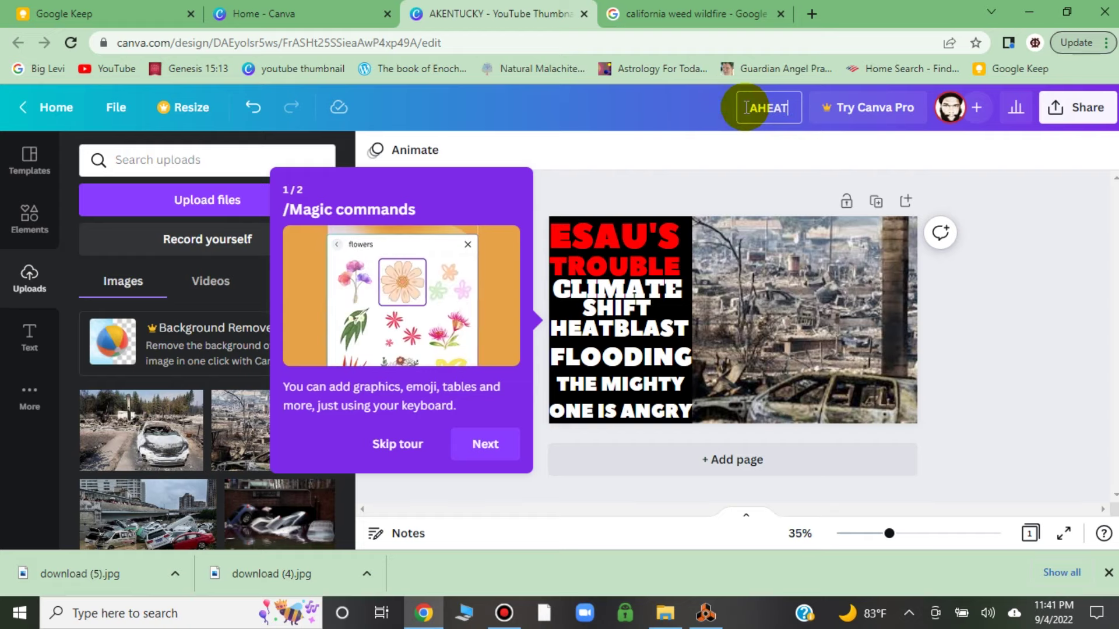
{"action": "left_click", "coordinate": [1083, 114]}
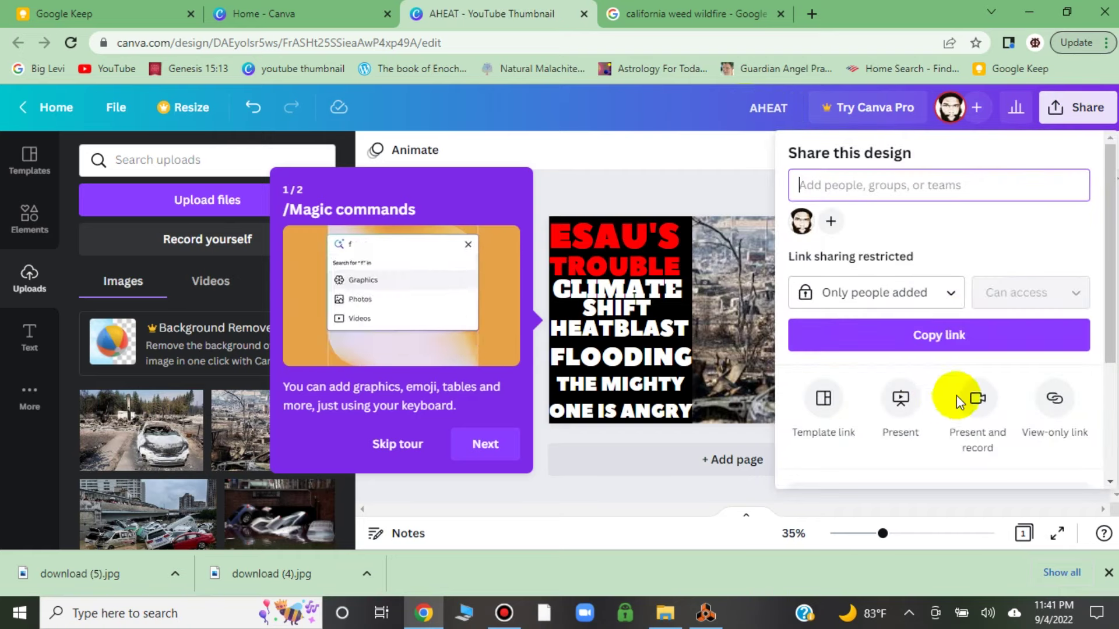
{"action": "left_click_drag", "start_coordinate": [1100, 333], "coordinate": [1109, 437]}
{"action": "left_click", "coordinate": [994, 333]}
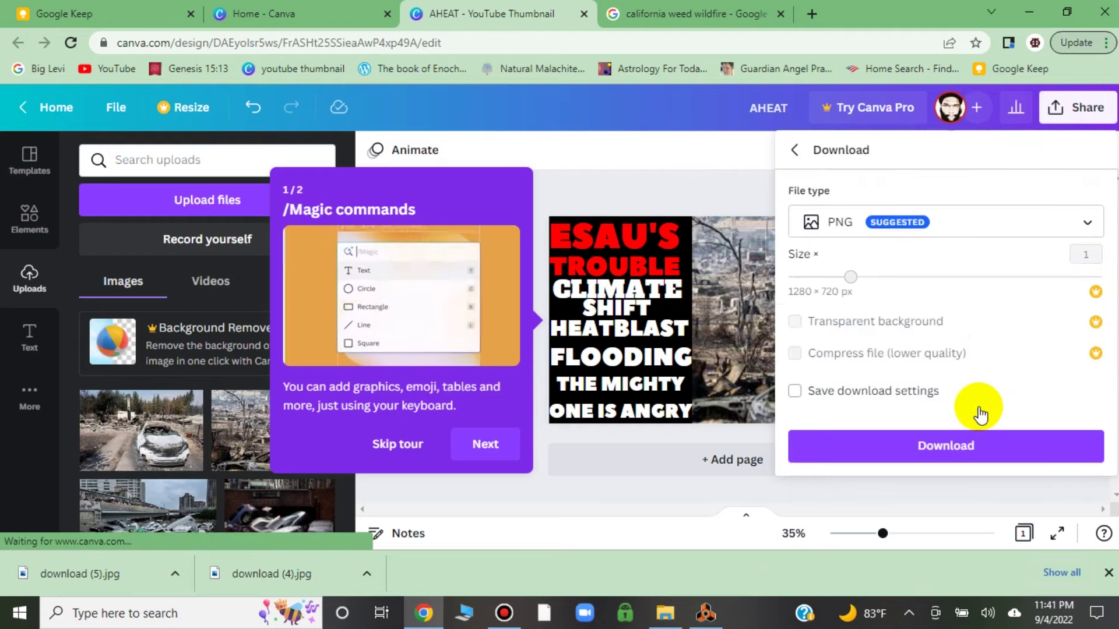
{"action": "left_click", "coordinate": [975, 445]}
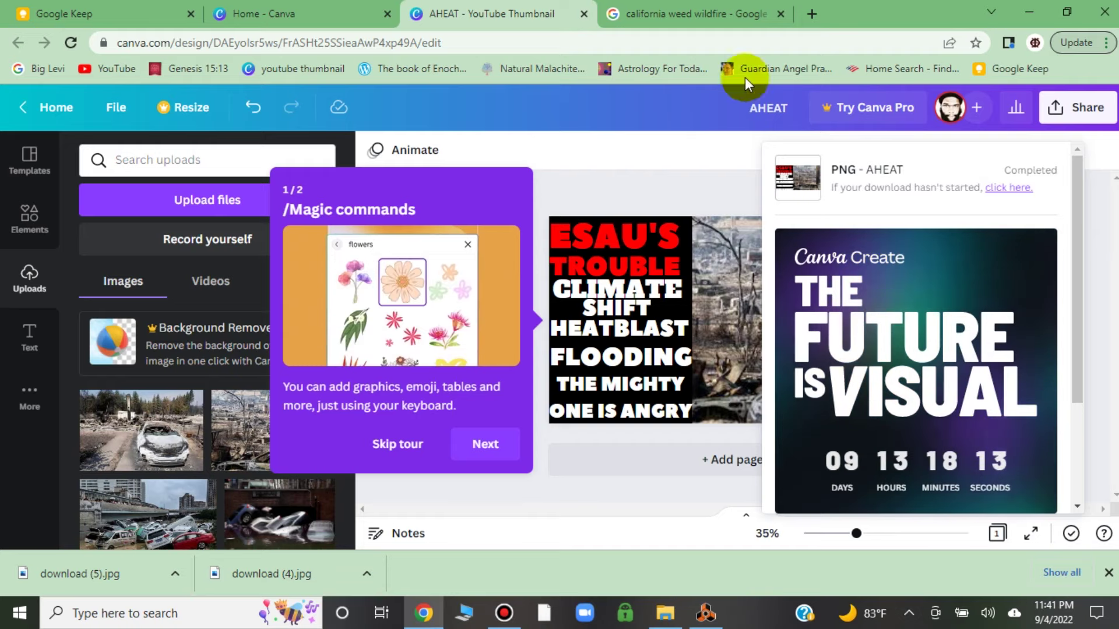
Go to YouTube in the Canva home tab, open the video upload dialog in YouTube Studio, and dismiss the browser's downloads bar.
{"action": "left_click", "coordinate": [300, 9]}
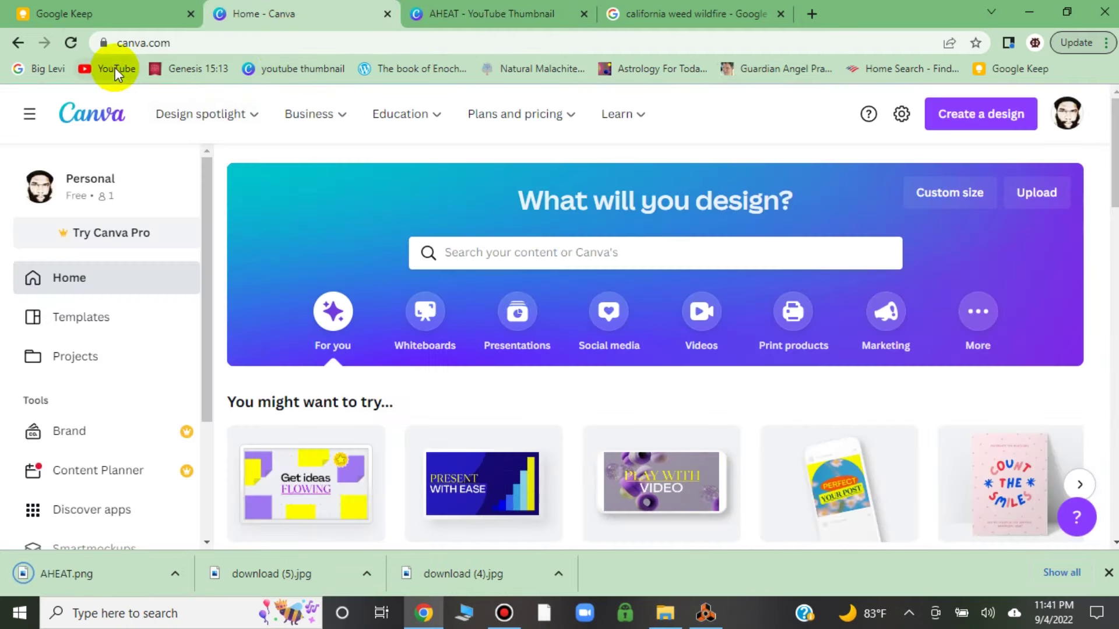
{"action": "left_click", "coordinate": [114, 68]}
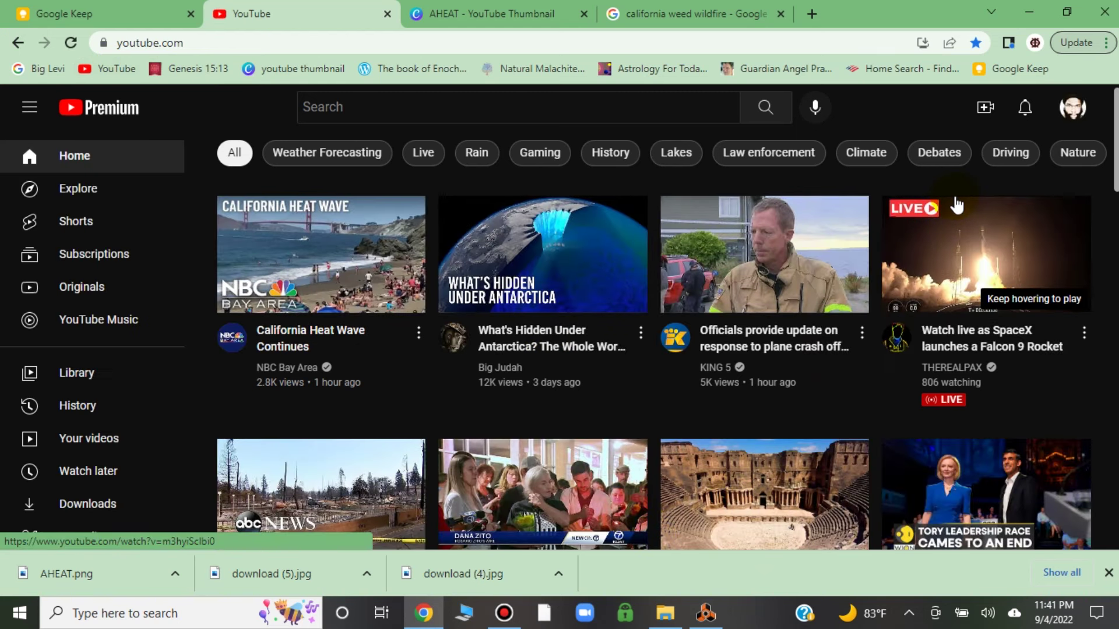
{"action": "mouse_move", "coordinate": [957, 205]}
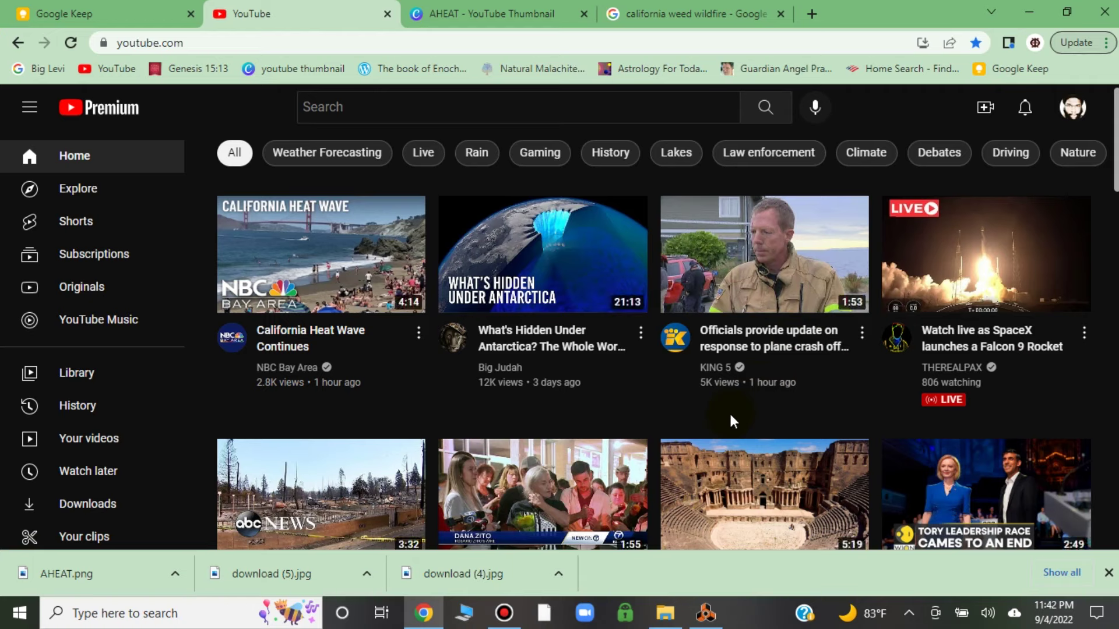
{"action": "left_click", "coordinate": [985, 114]}
{"action": "left_click", "coordinate": [1000, 145]}
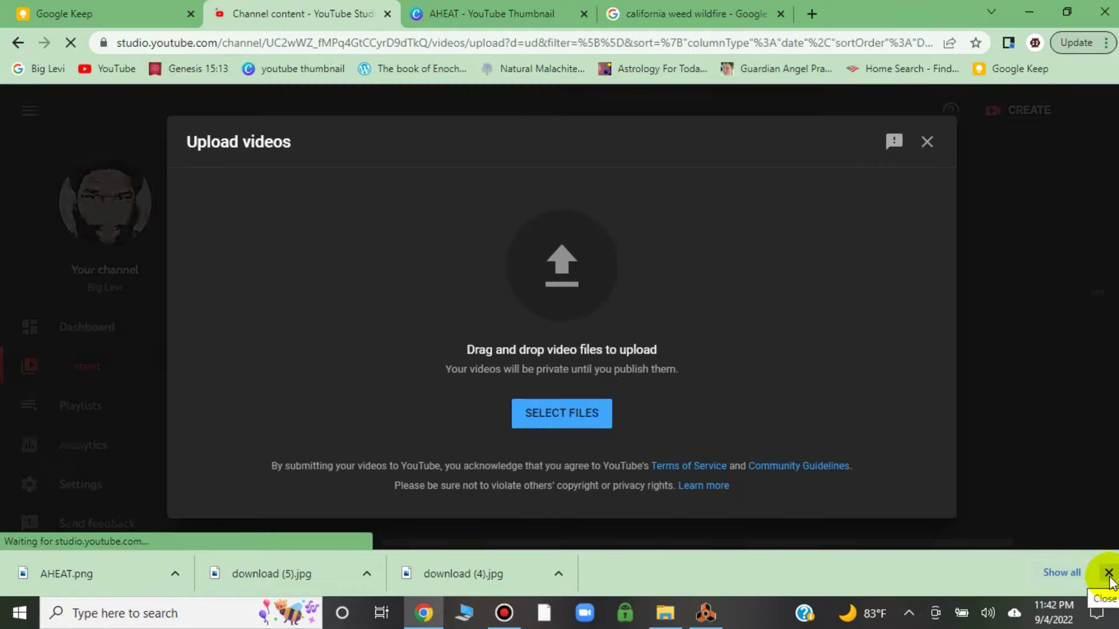
{"action": "left_click", "coordinate": [1109, 574]}
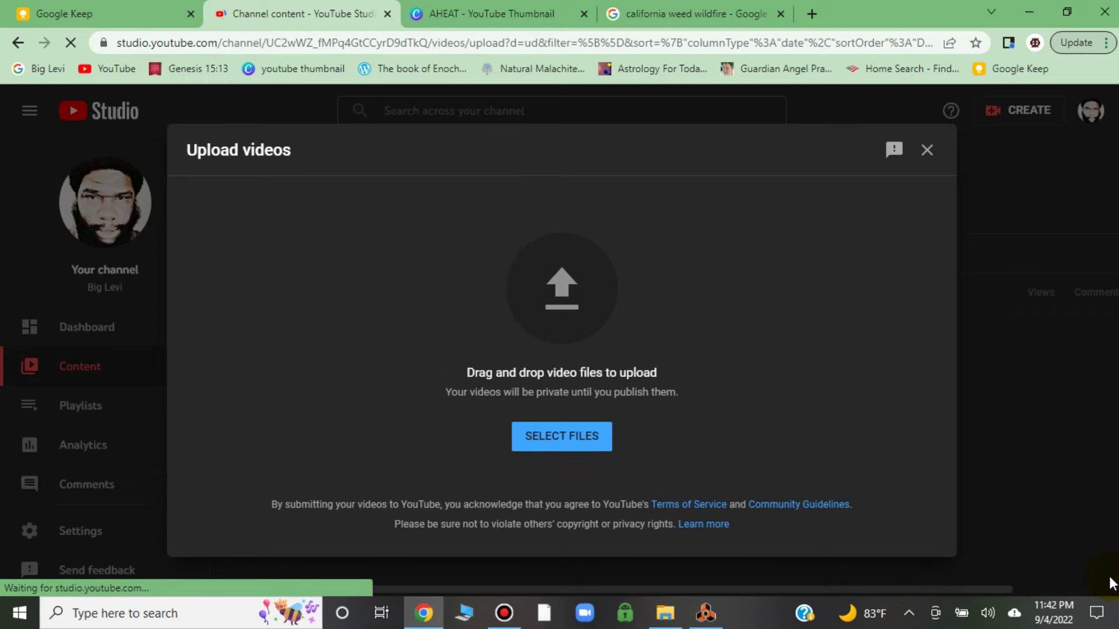
Switch to Reason and set the playback loop to run from bar 1 to bar 5.
{"action": "left_click", "coordinate": [706, 615]}
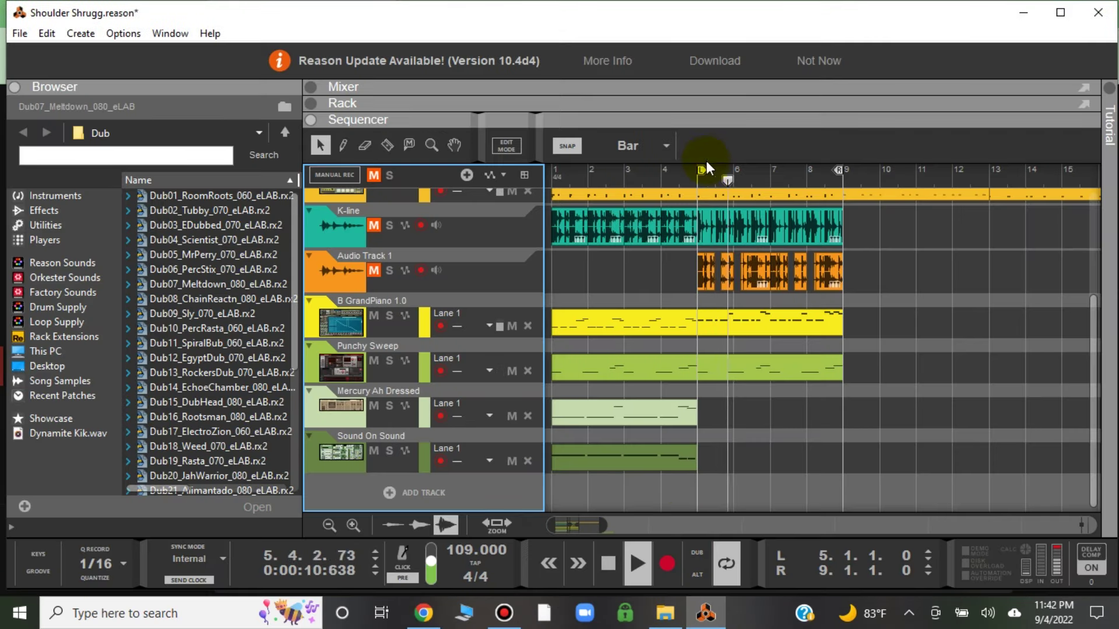
{"action": "left_click_drag", "start_coordinate": [701, 169], "coordinate": [555, 169]}
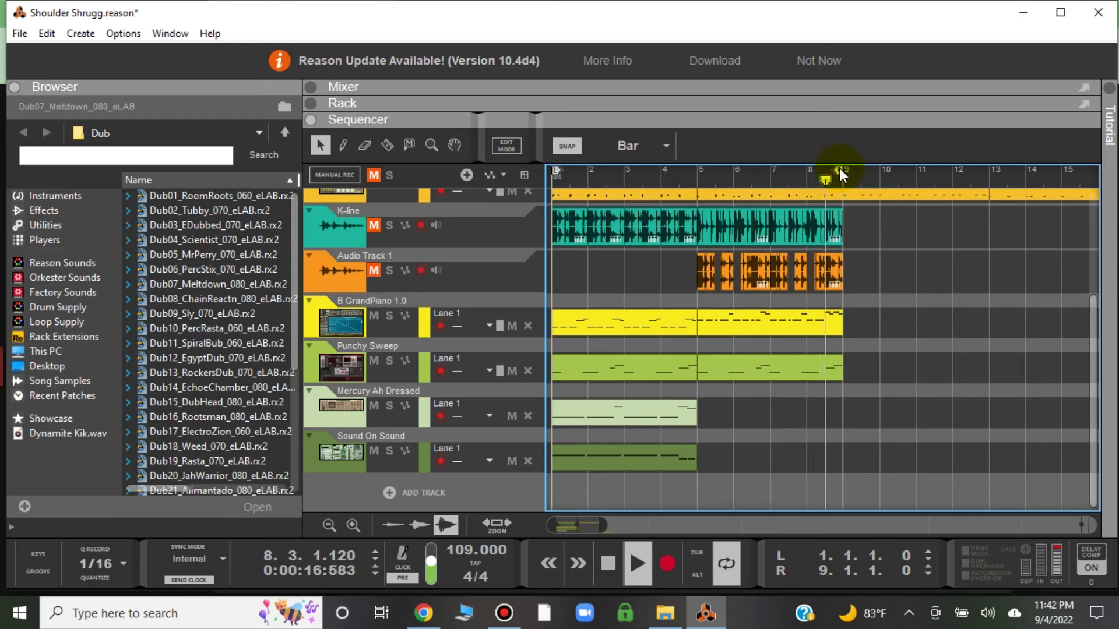
{"action": "left_click_drag", "start_coordinate": [839, 169], "coordinate": [694, 187]}
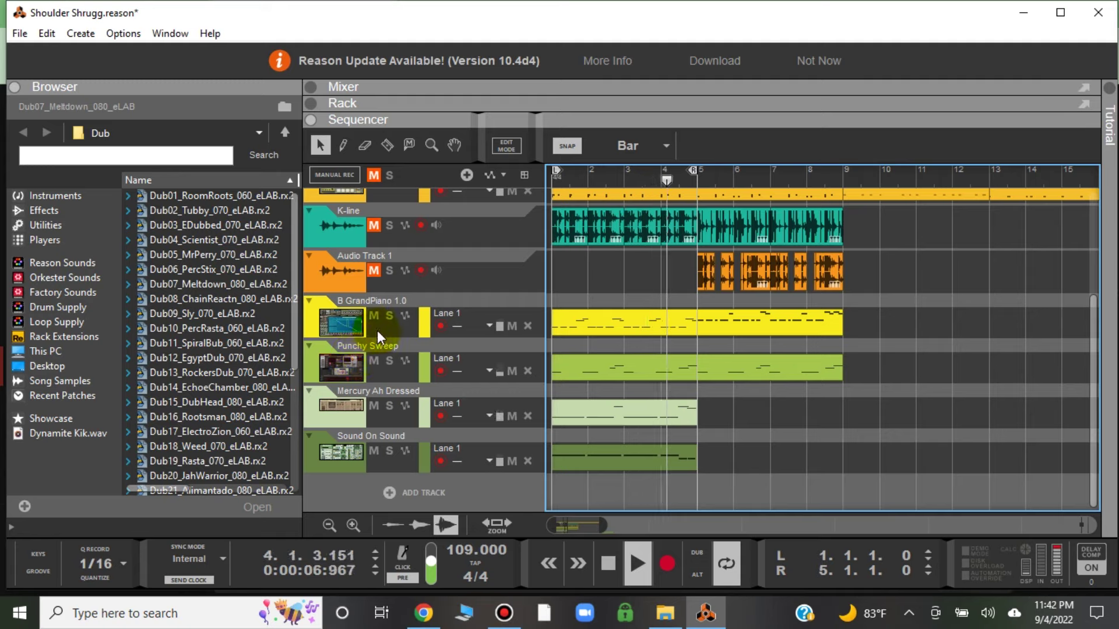
Audition Sound On Sound, Mercury Ah Dressed, Punchy Sweep and B GrandPiano 1.0 by soloing them cumulatively, and clear all solos.
{"action": "left_click", "coordinate": [389, 451]}
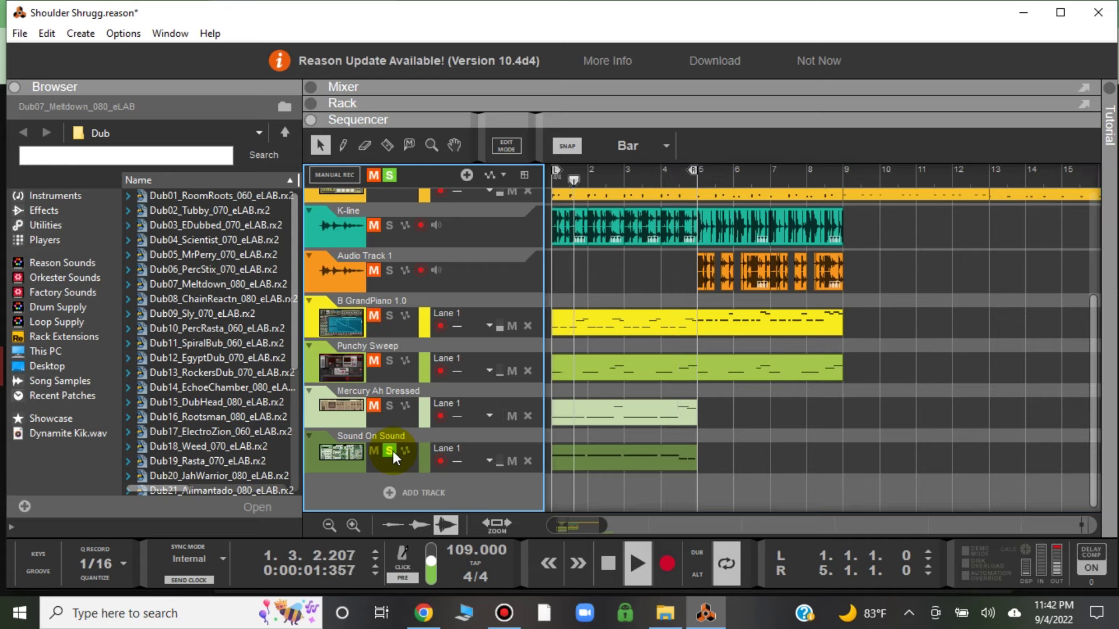
{"action": "left_click", "coordinate": [390, 406]}
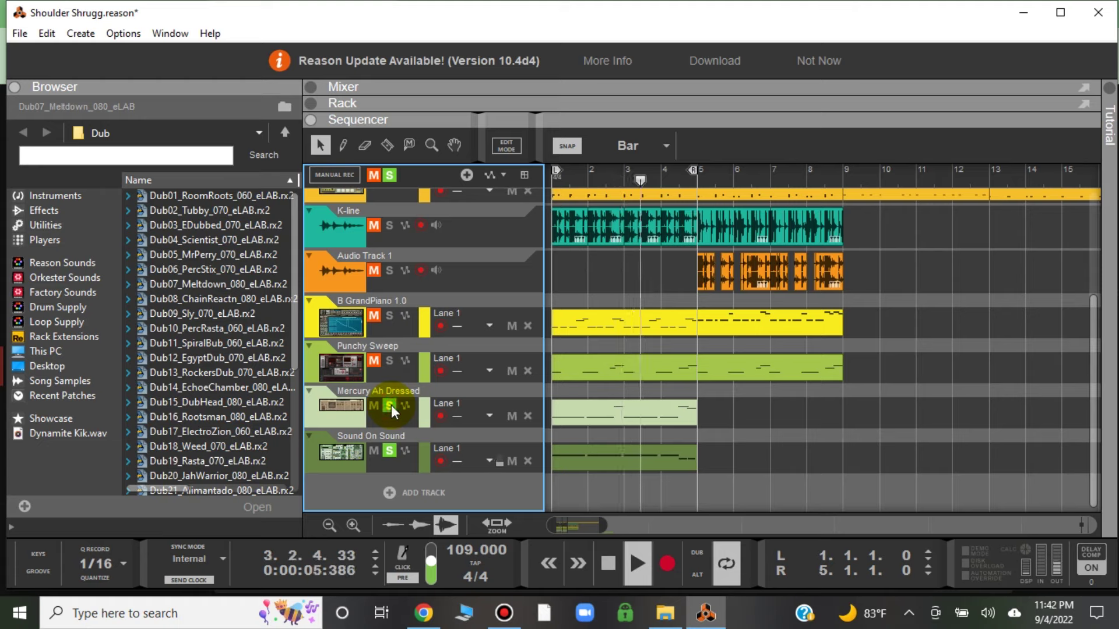
{"action": "left_click", "coordinate": [390, 361]}
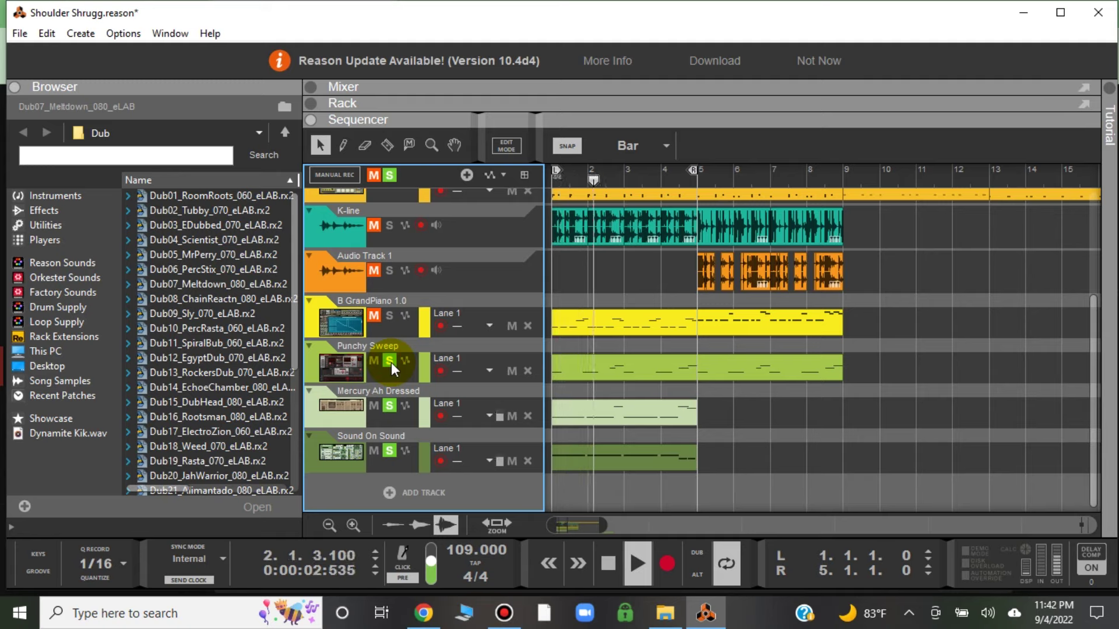
{"action": "left_click", "coordinate": [389, 316]}
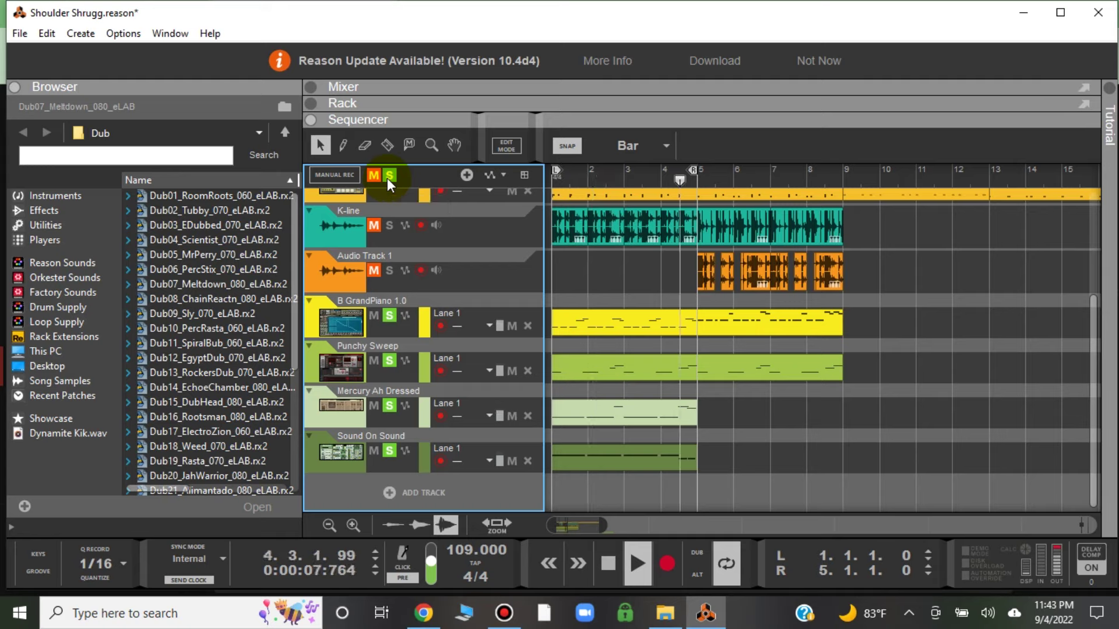
{"action": "left_click", "coordinate": [387, 177]}
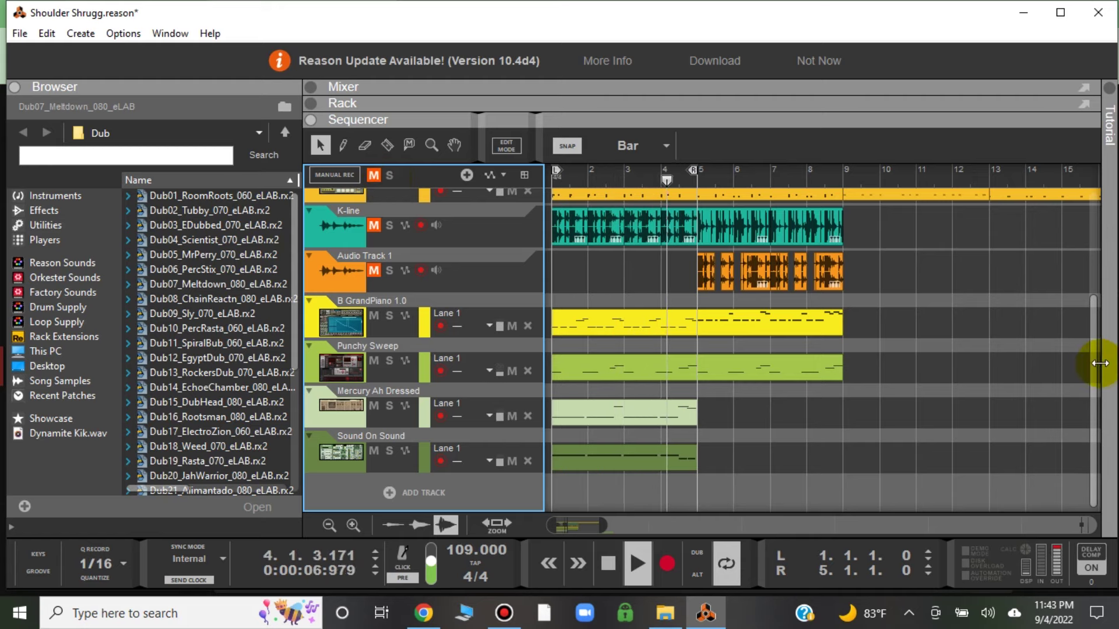
Toggle solo on the Gangsta drum track repeatedly to compare it with the full mix, leaving its solo off.
{"action": "scroll", "coordinate": [1083, 321], "scroll_direction": "up", "scroll_amount": 4}
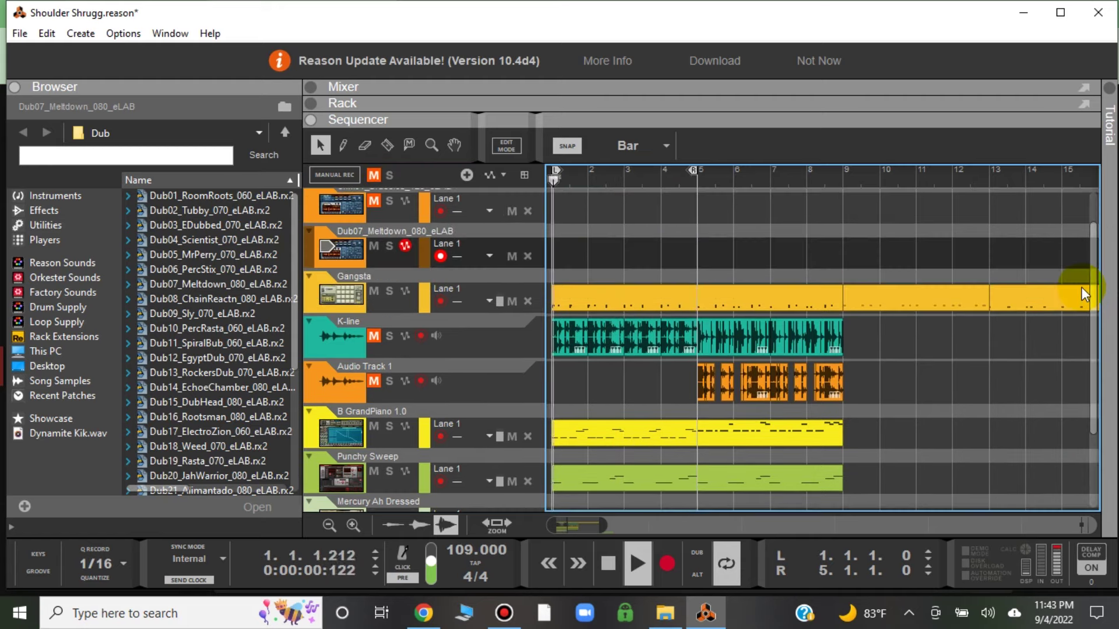
{"action": "left_click", "coordinate": [387, 291]}
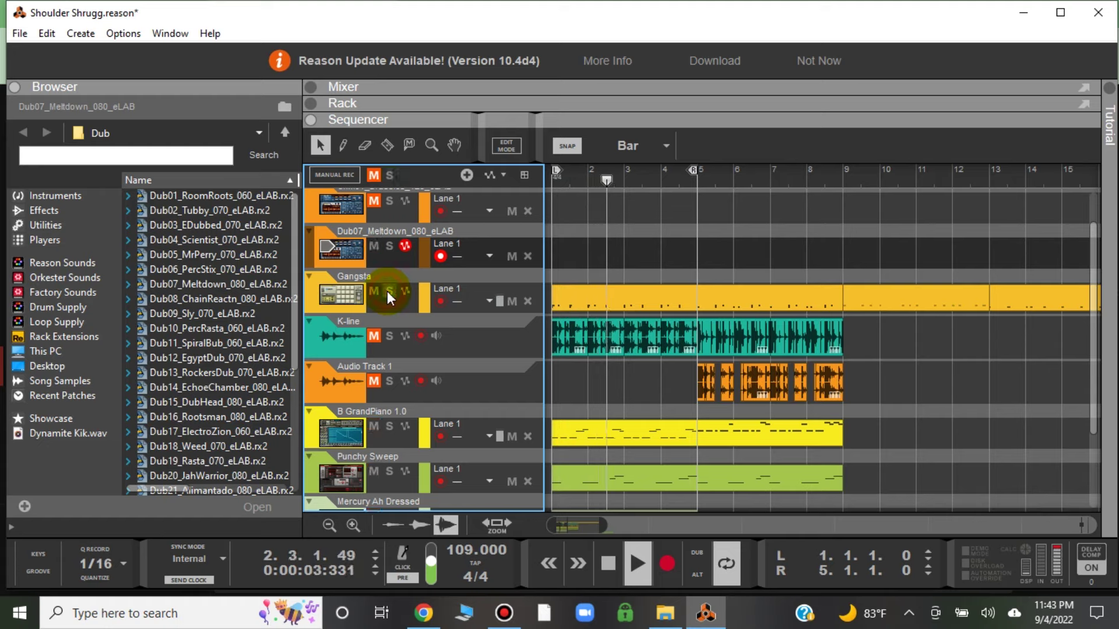
{"action": "left_click", "coordinate": [387, 292]}
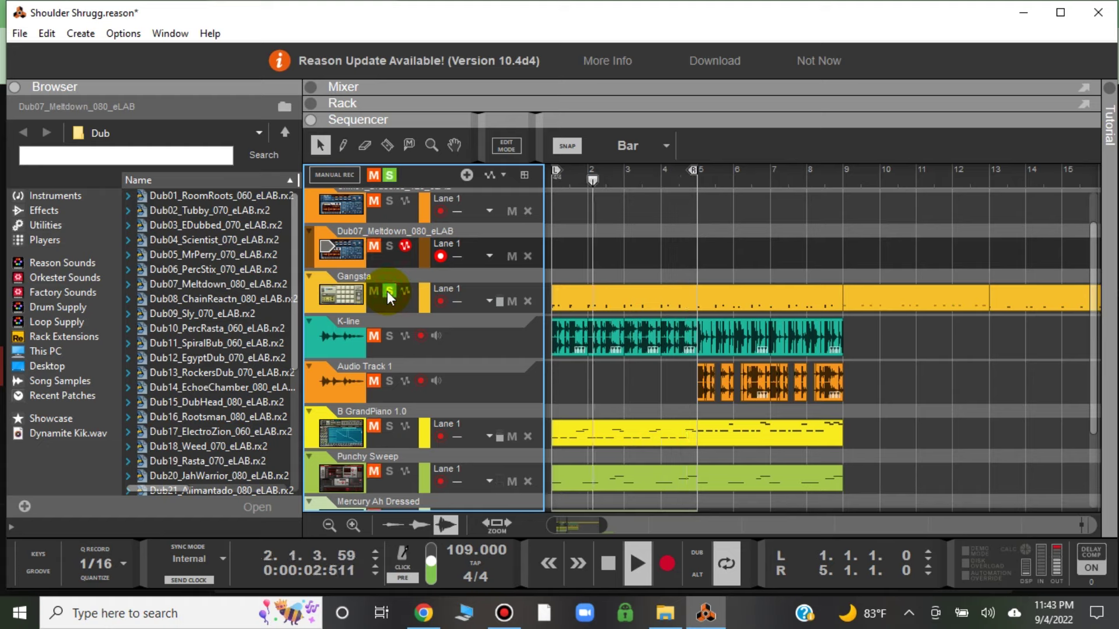
{"action": "left_click", "coordinate": [389, 291]}
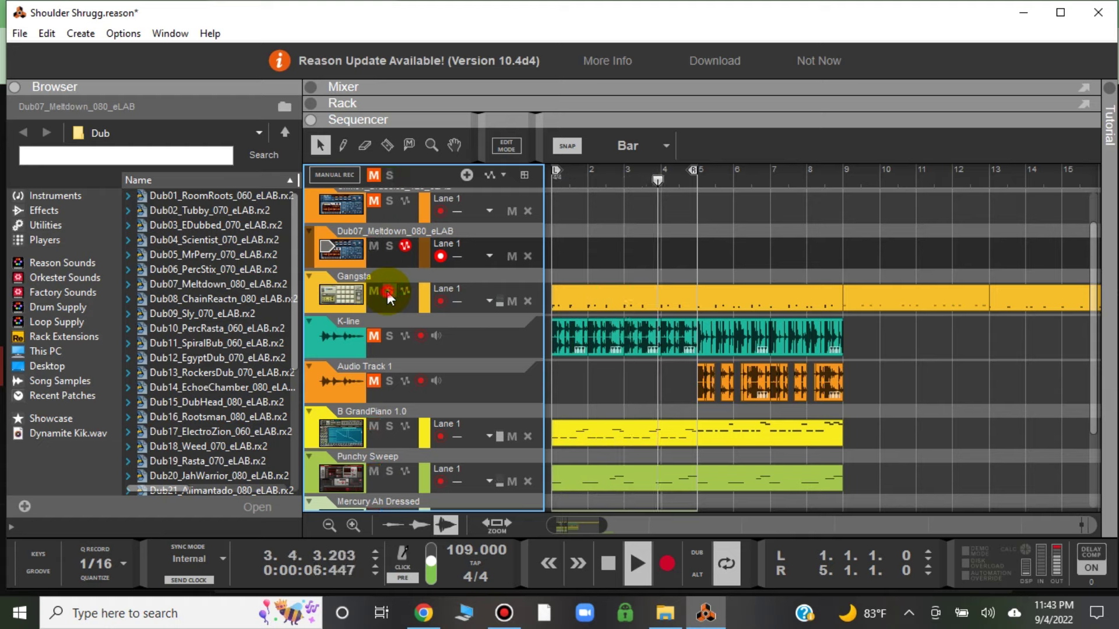
{"action": "left_click", "coordinate": [388, 292]}
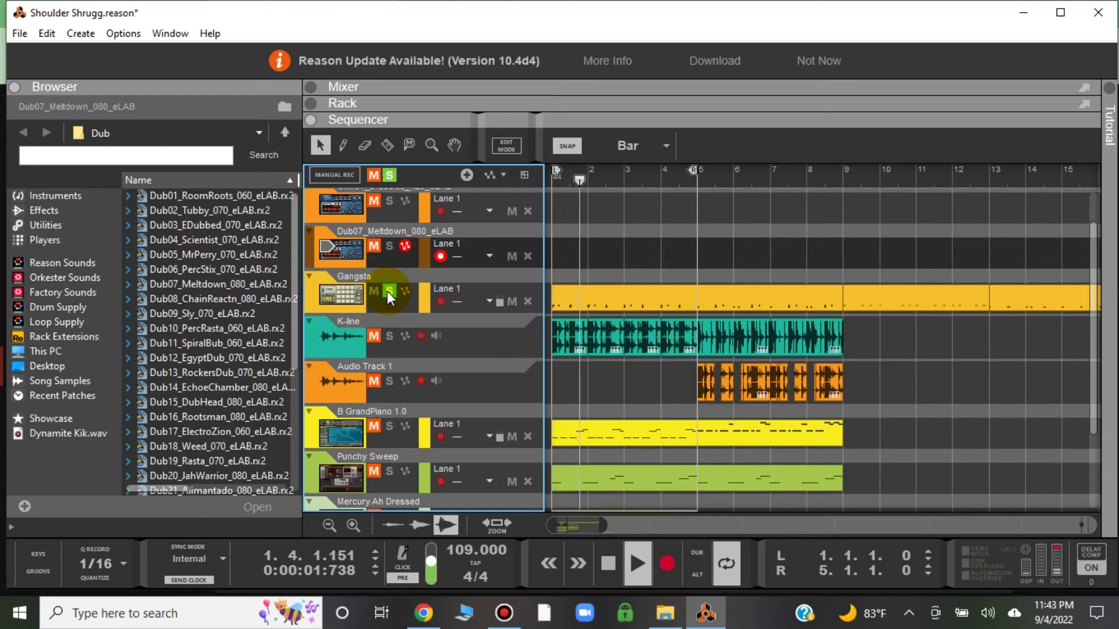
{"action": "left_click", "coordinate": [387, 291]}
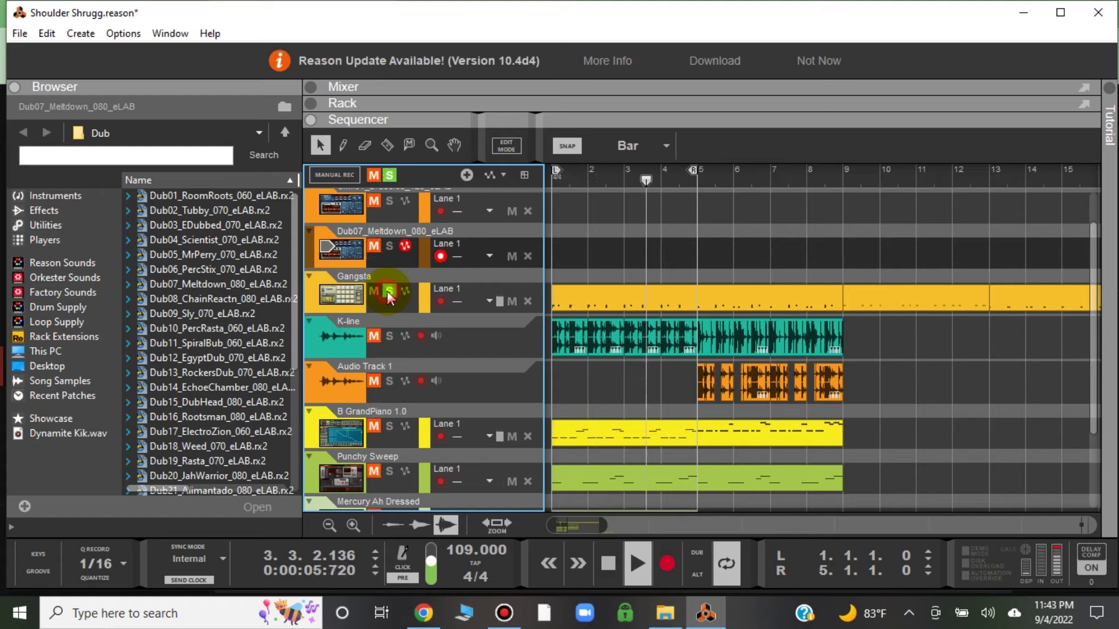
{"action": "left_click", "coordinate": [387, 291]}
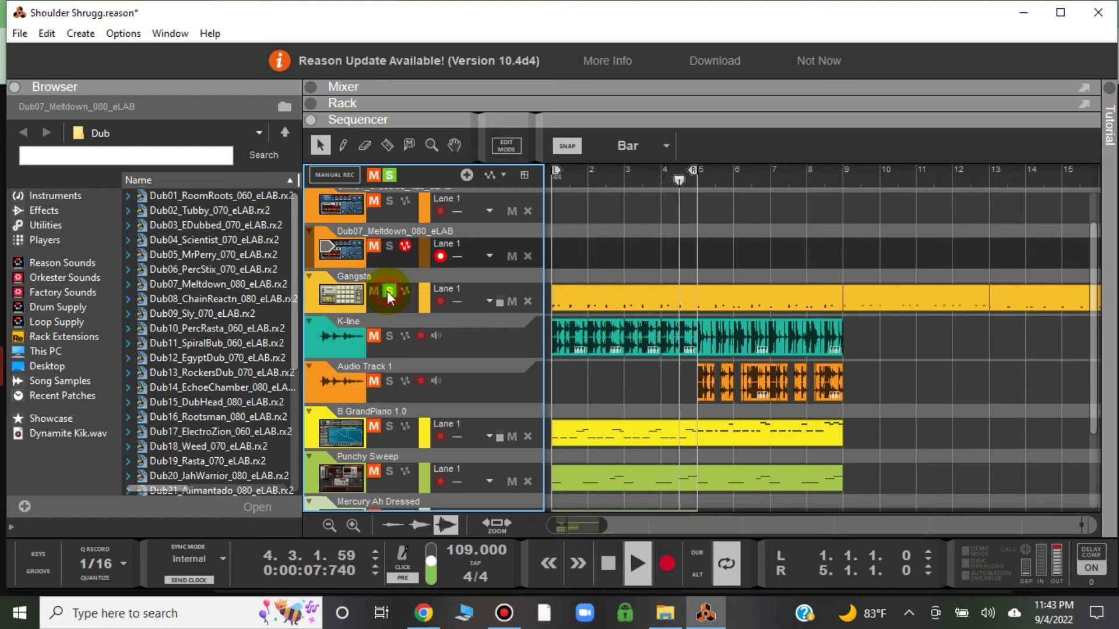
{"action": "left_click", "coordinate": [387, 291]}
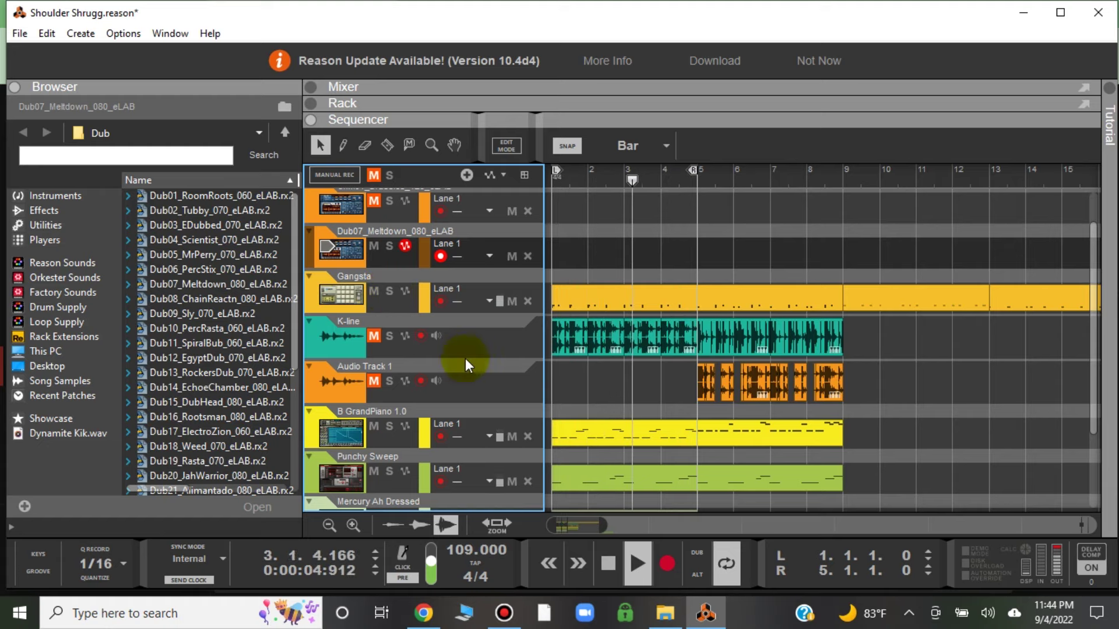
Stop playback with the song position at bar 1 and return to the YouTube Studio upload page.
{"action": "left_click", "coordinate": [609, 564]}
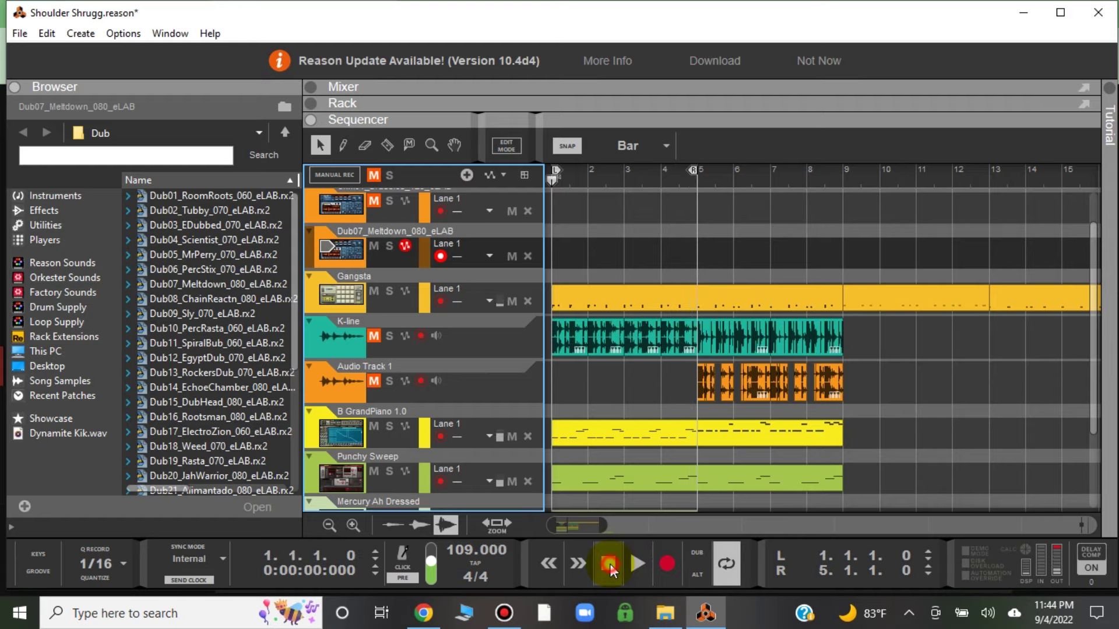
{"action": "left_click", "coordinate": [609, 564]}
{"action": "left_click", "coordinate": [1023, 13]}
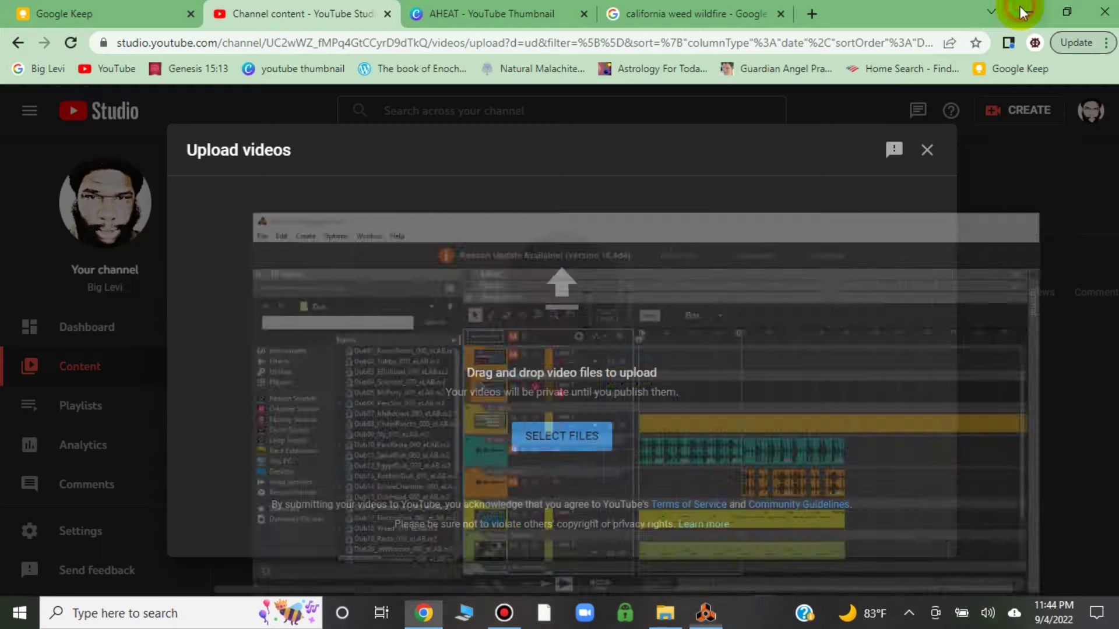